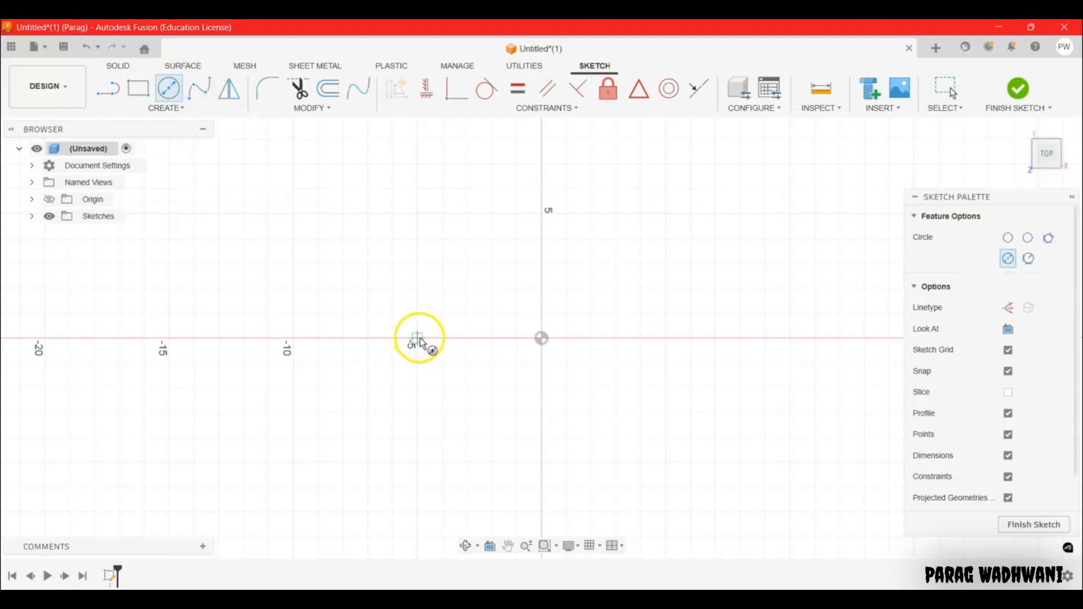
Draw a 5 cm diameter circle centred on the horizontal axis, 5 cm left of the origin
click(417, 339)
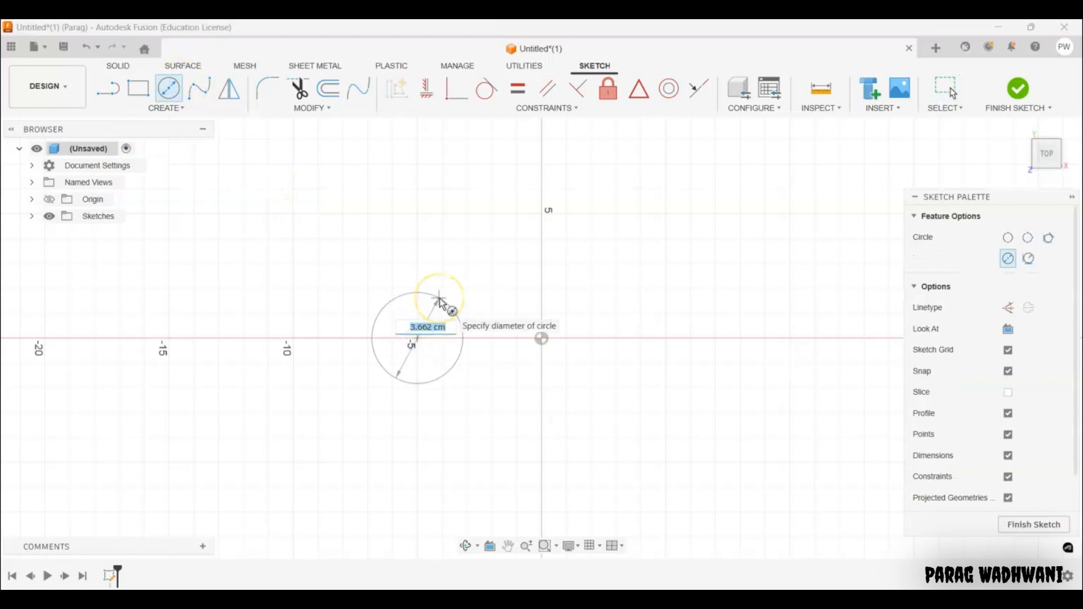
text(5 cm)
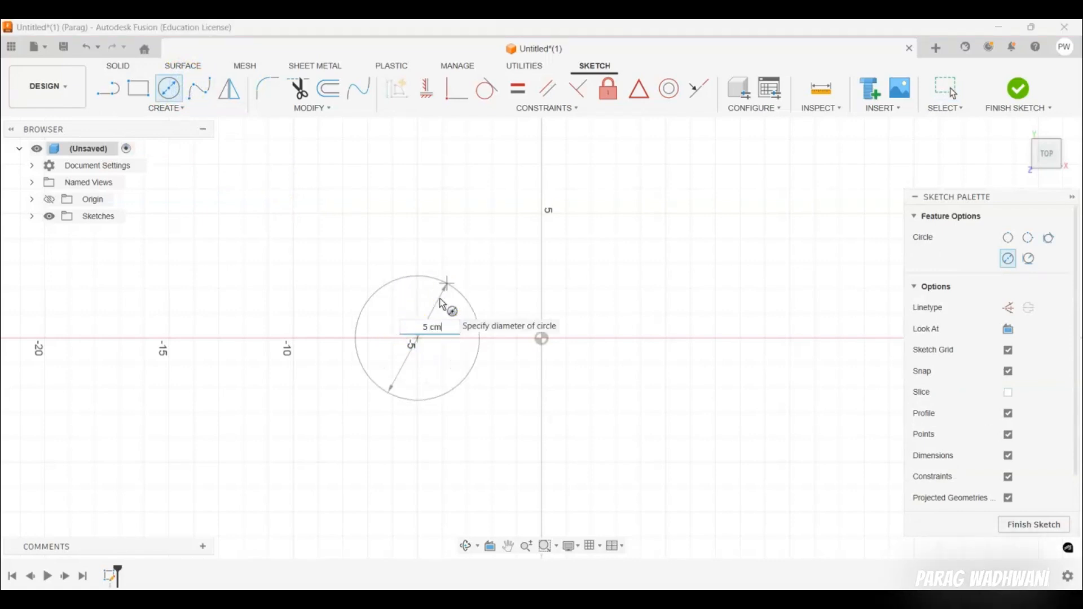
key(Return)
key(Escape)
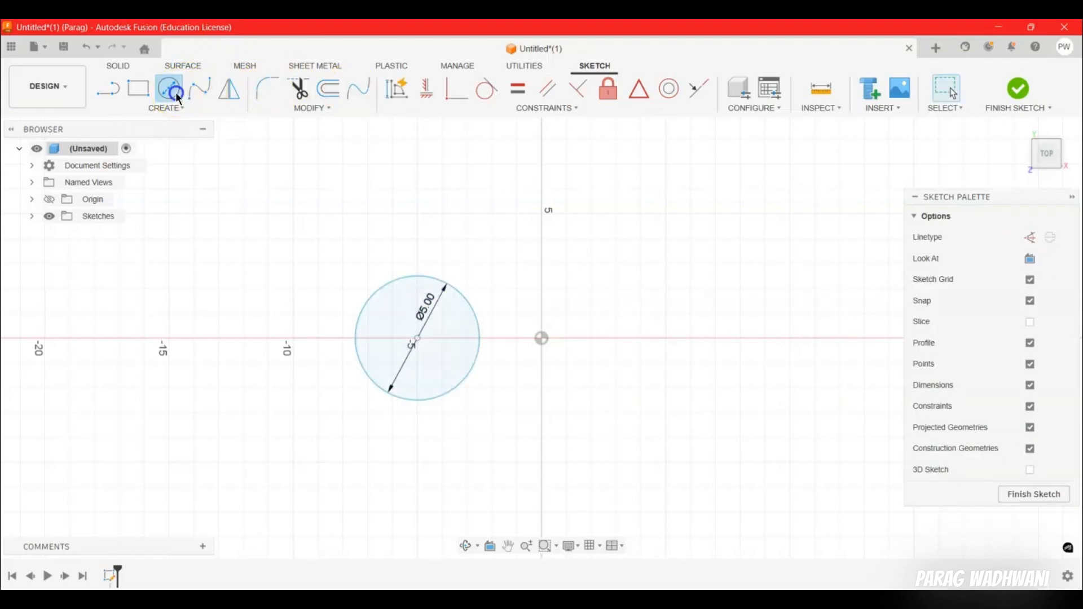
Offset the 5 cm circle inward by 1 cm
click(170, 90)
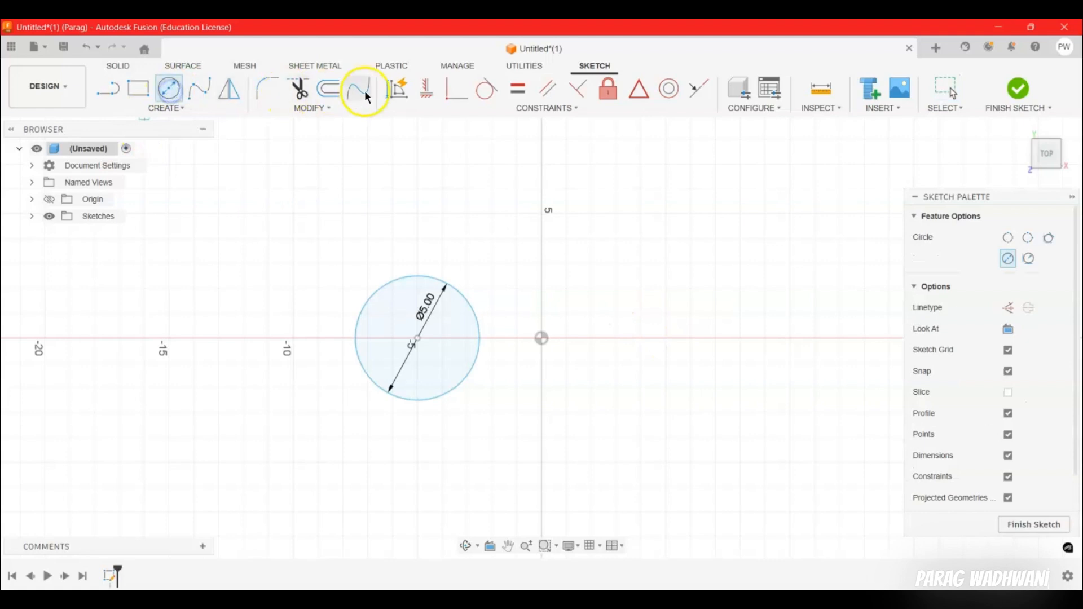
click(332, 89)
click(471, 306)
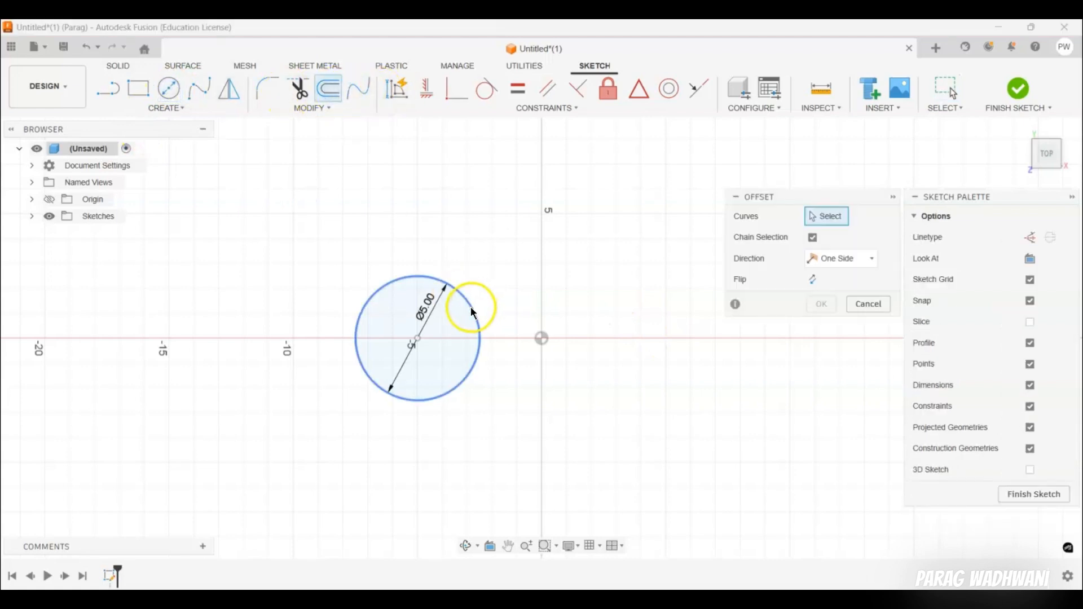
text(1)
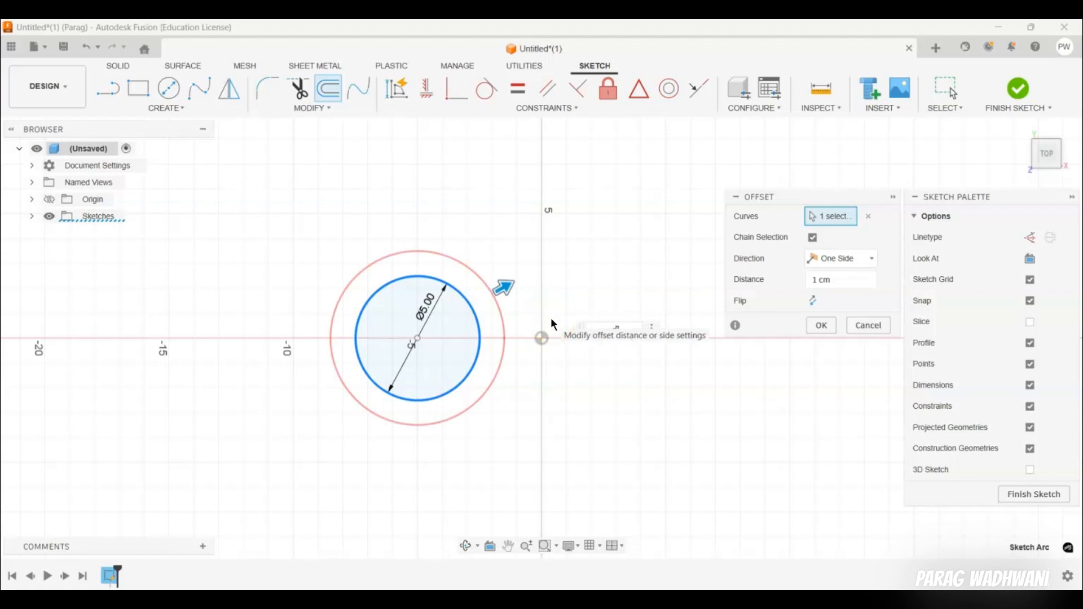
text(-)
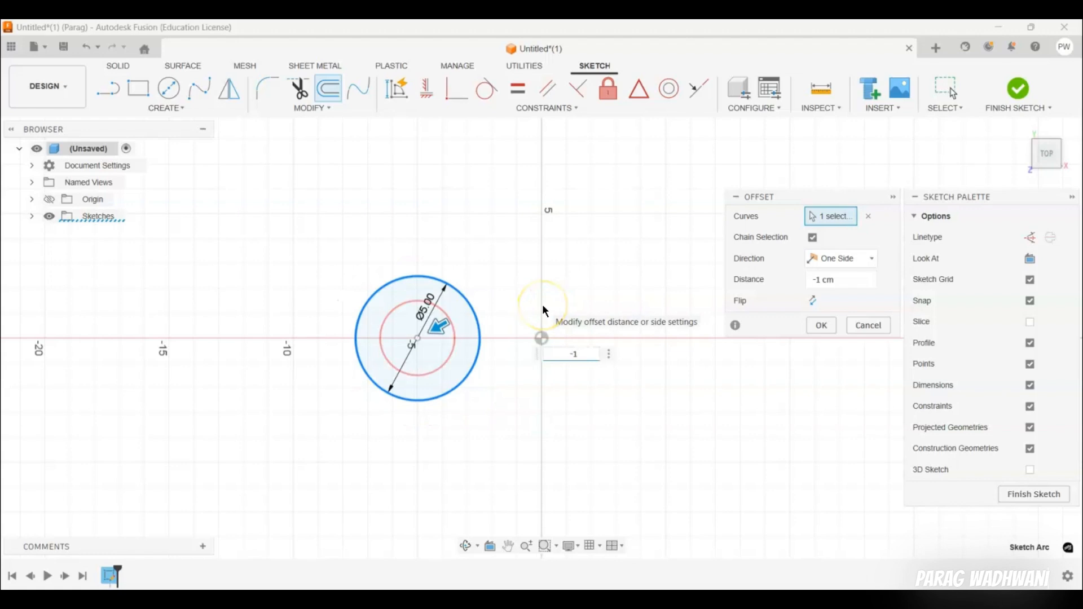
key(Return)
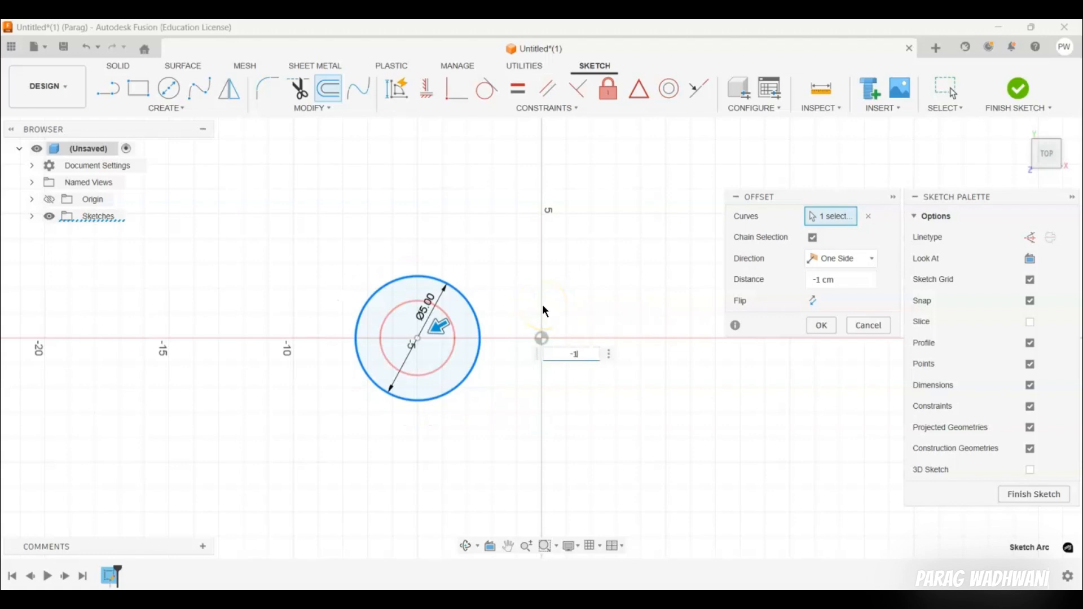
click(463, 410)
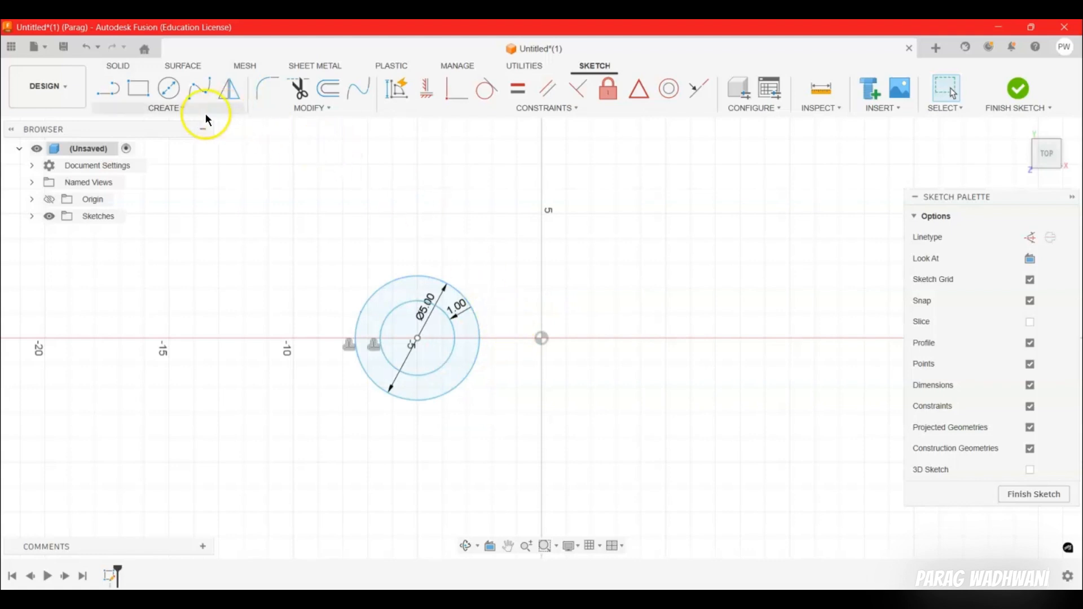
Draw a horizontal construction line 8.5 cm long from the circles' centre, running right along the axis
click(112, 91)
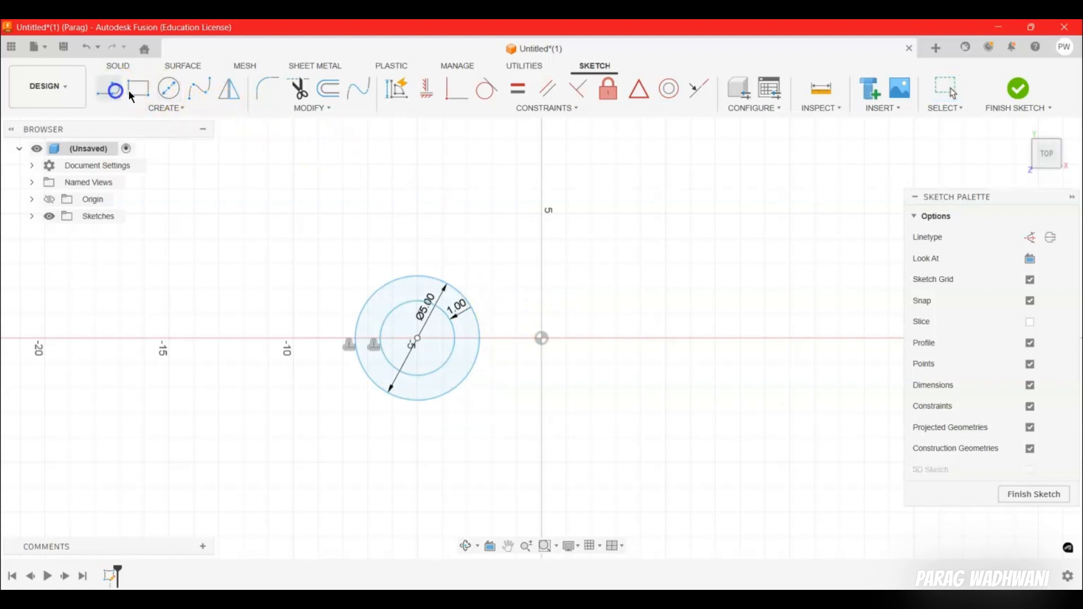
click(1050, 237)
click(417, 339)
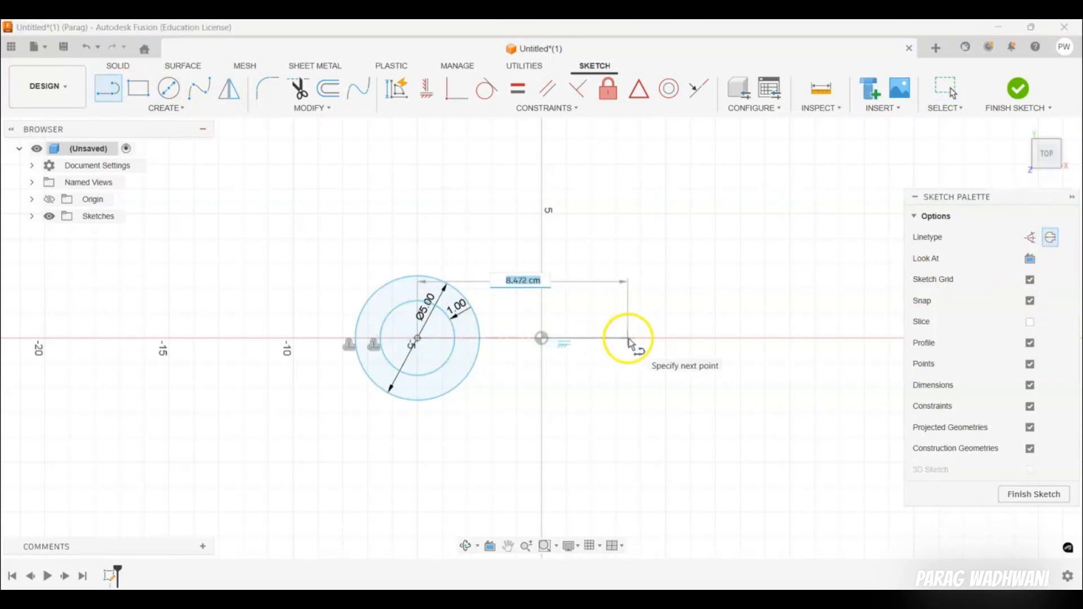
text(8.5)
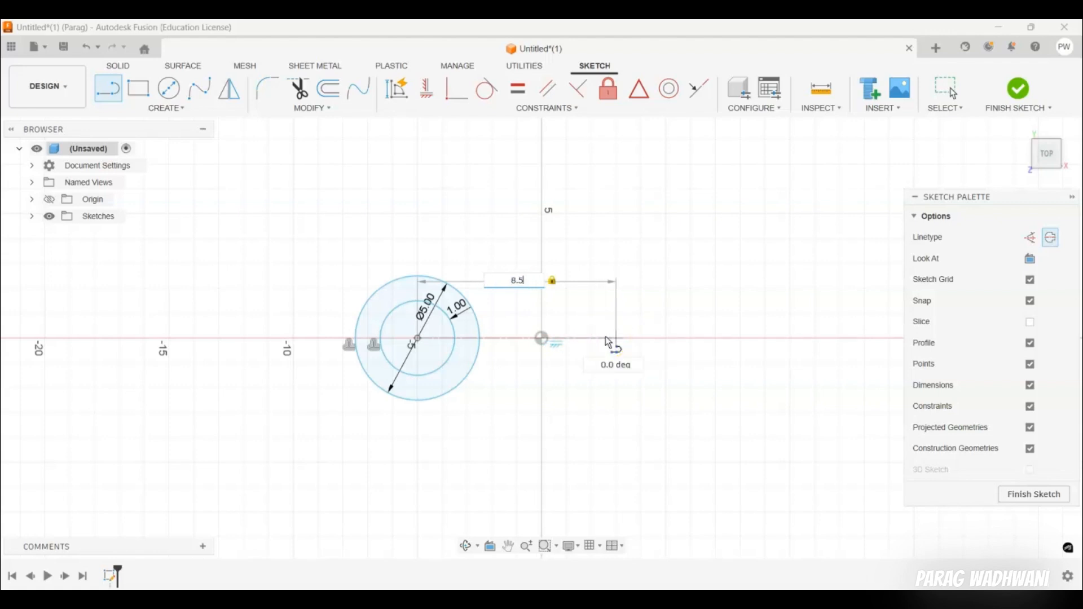
key(Return)
key(Escape)
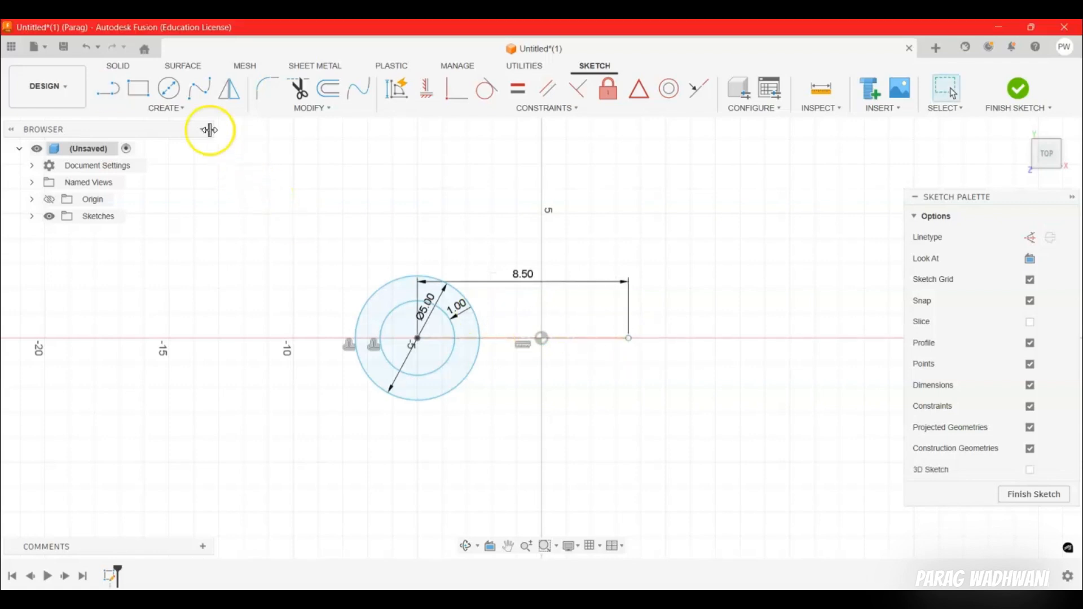
Draw a 2.5 cm diameter circle centred on the right end of the construction line
click(168, 88)
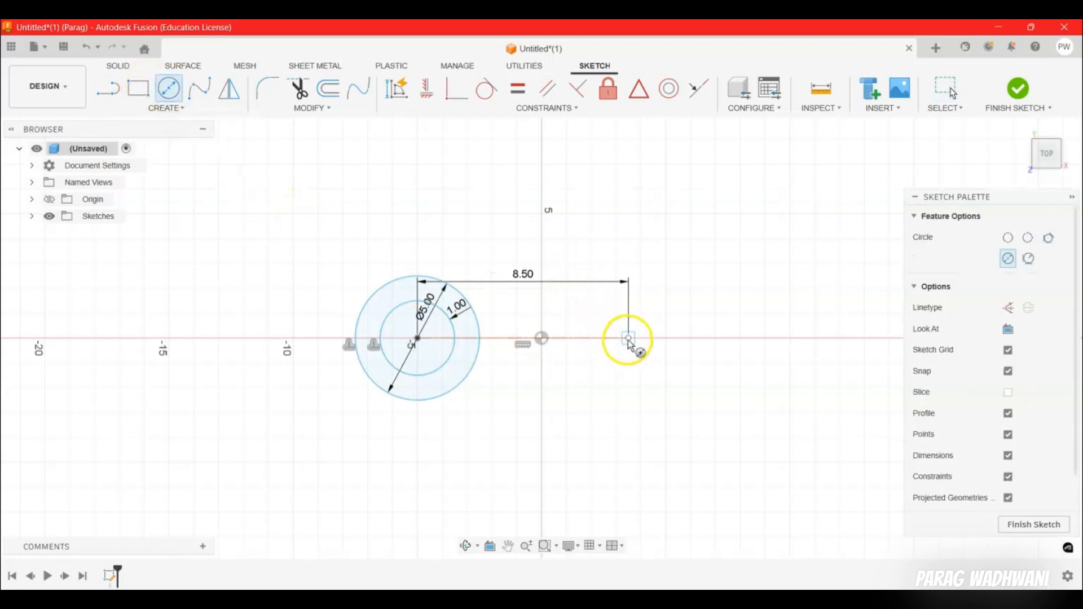
click(629, 339)
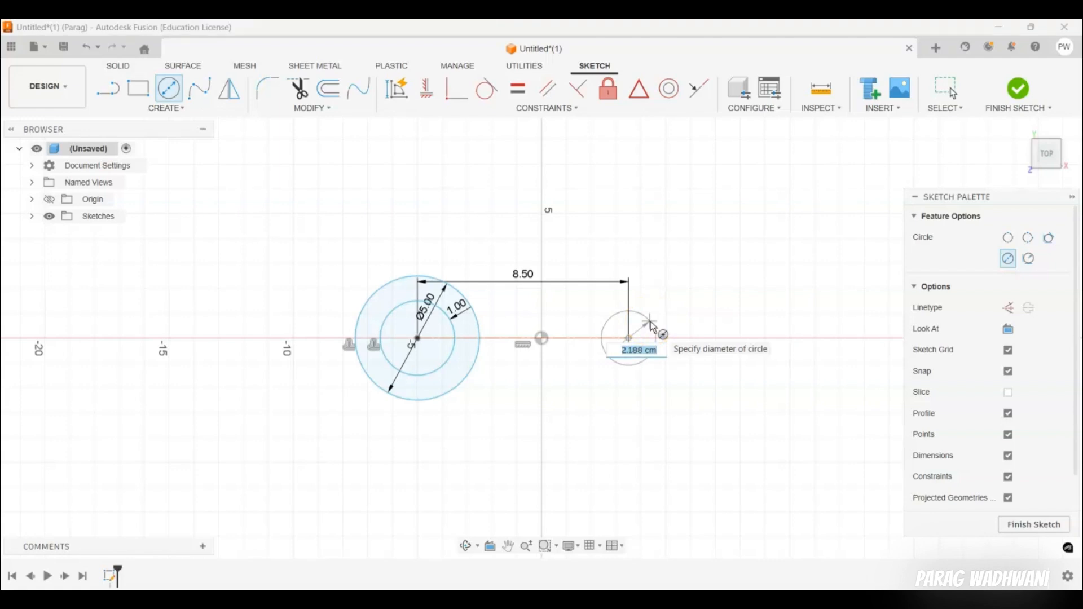
text(2.5)
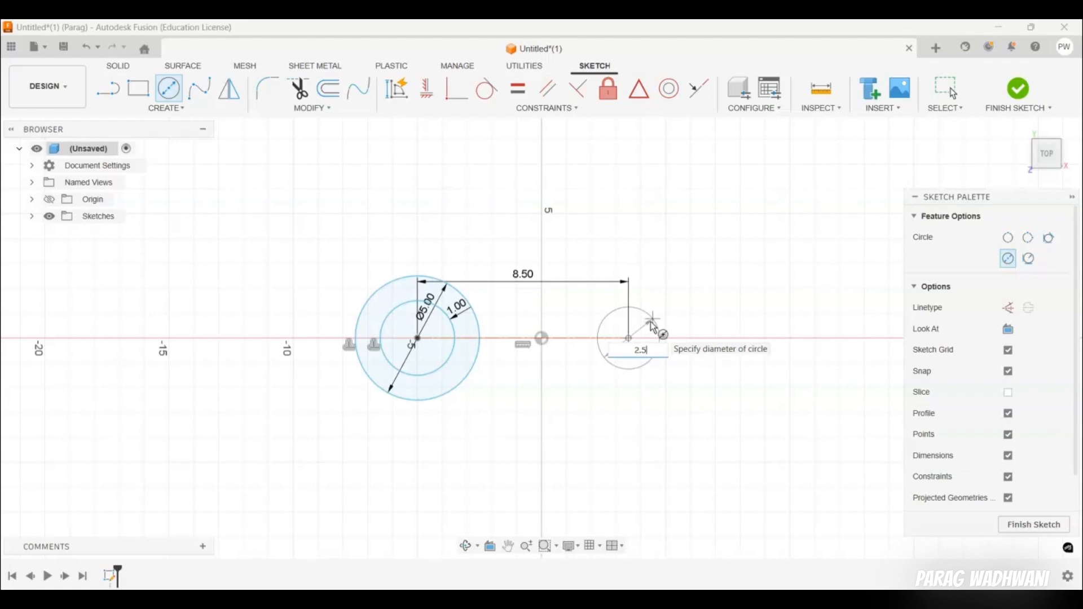
key(Return)
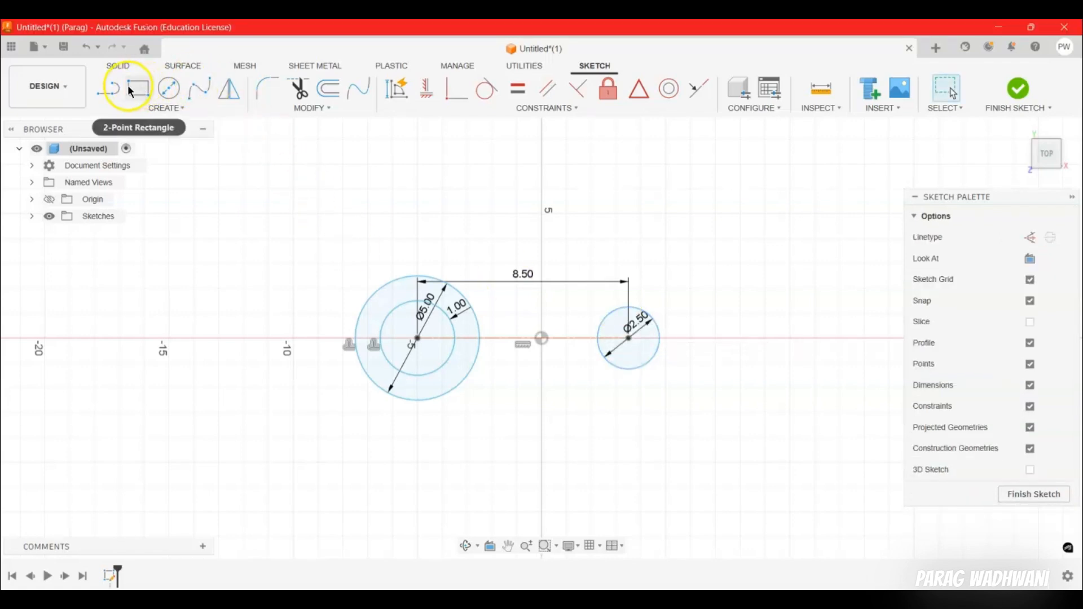
Offset the 2.5 cm circle inward by 0.5 cm
click(328, 88)
click(654, 329)
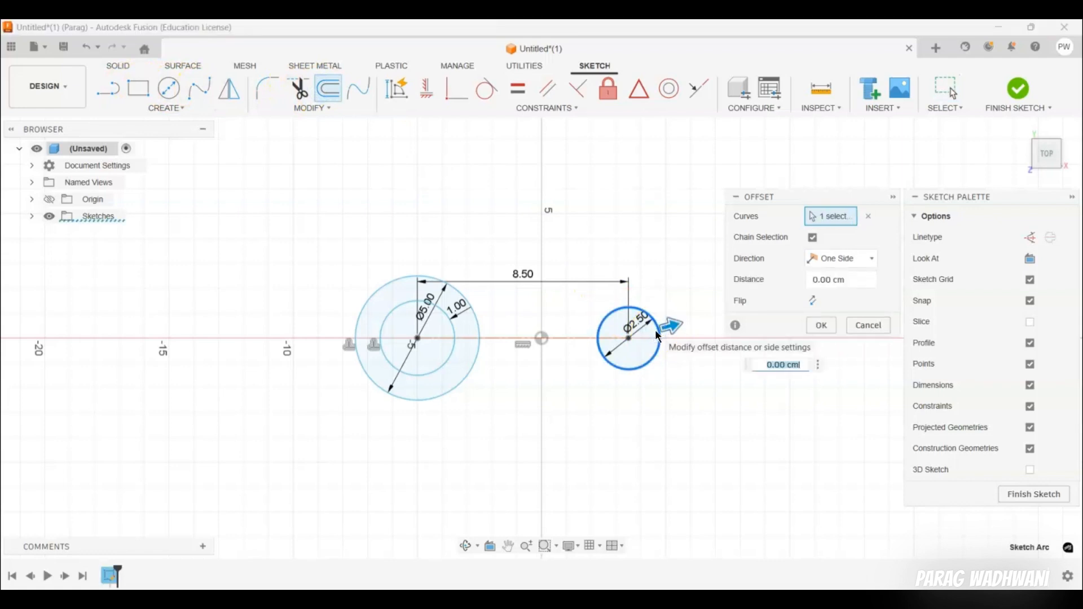
text(-.50)
key(Return)
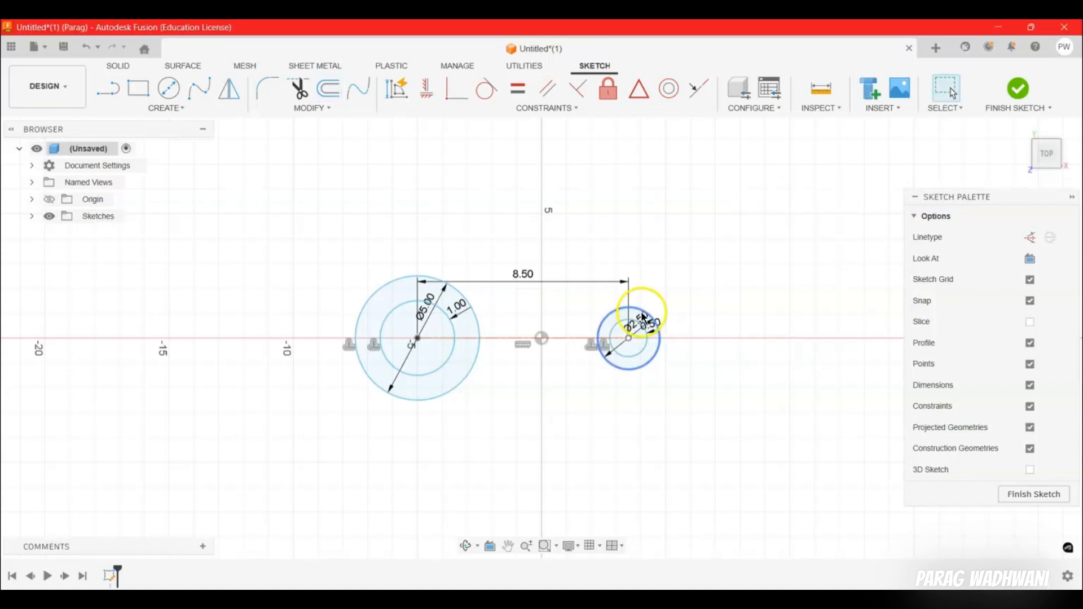
click(347, 216)
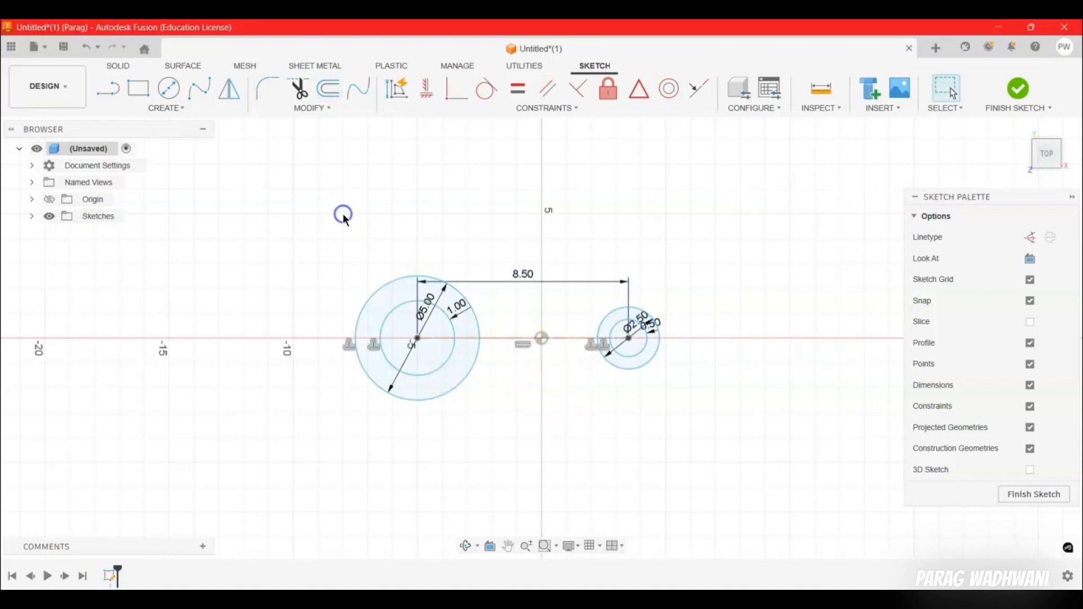
Draw two lines joining the large and small outer circles, one across their tops and one across their bottoms
click(109, 89)
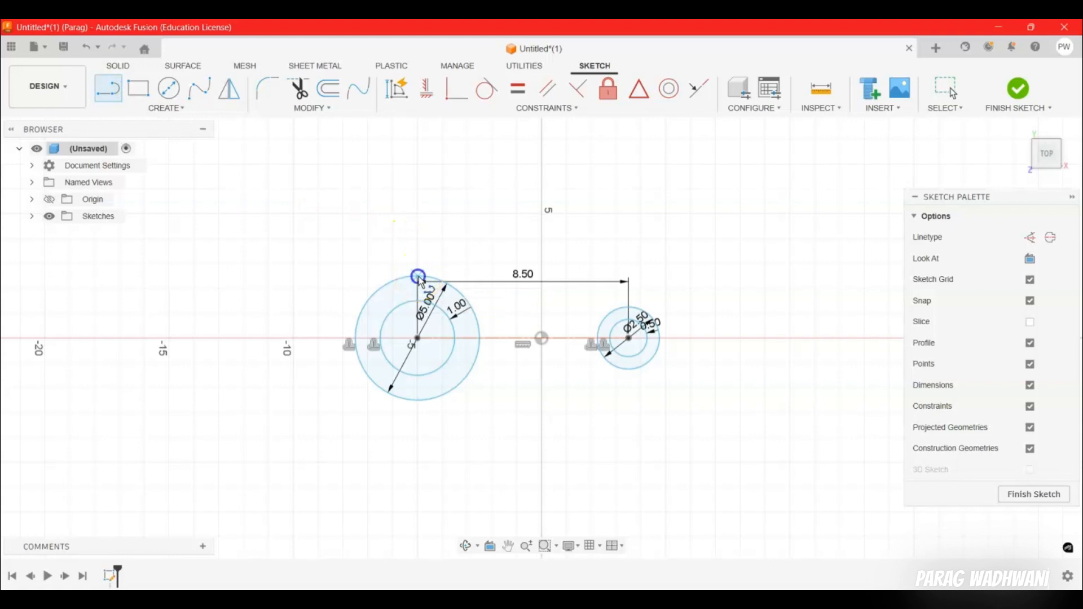
click(418, 277)
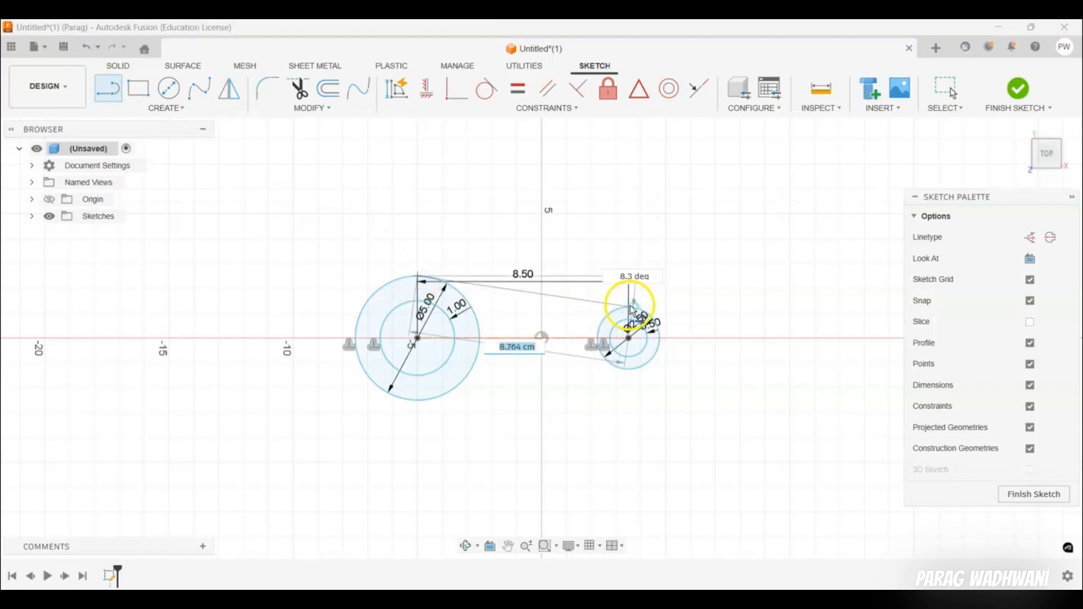
double_click(631, 308)
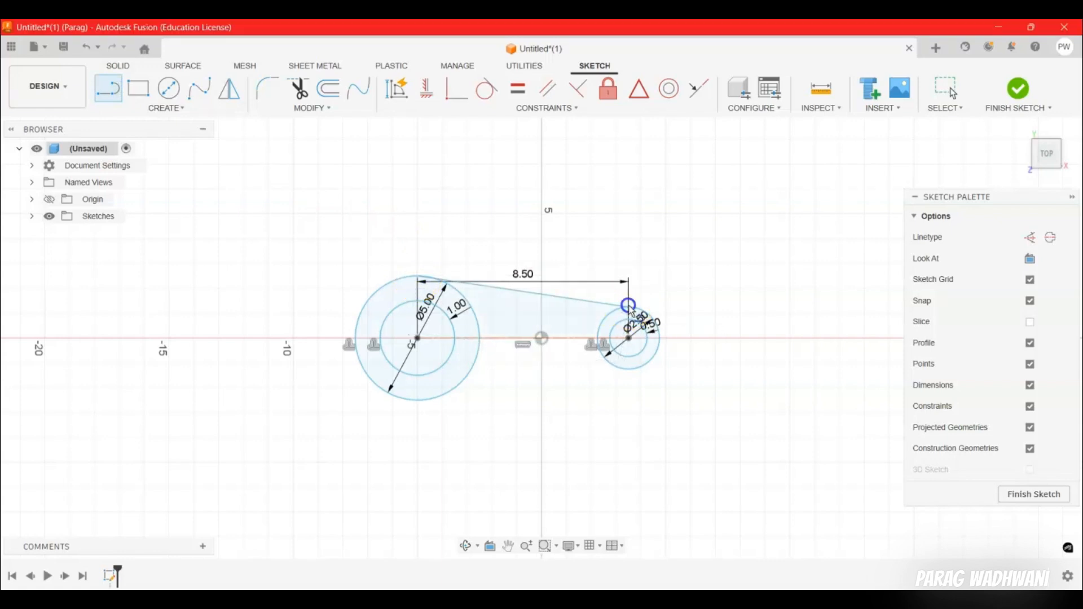
click(418, 399)
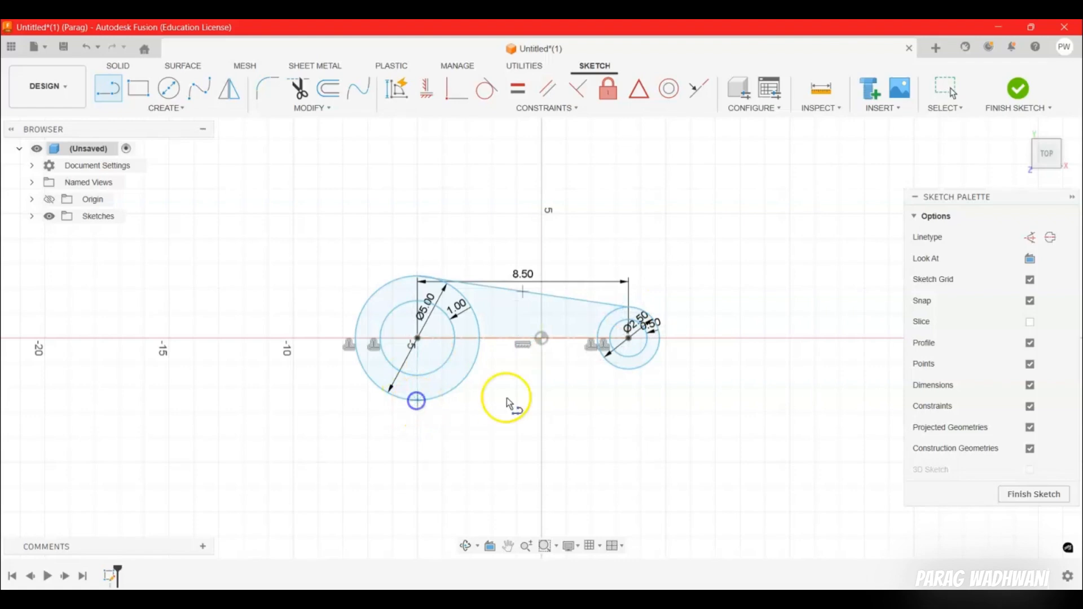
double_click(629, 371)
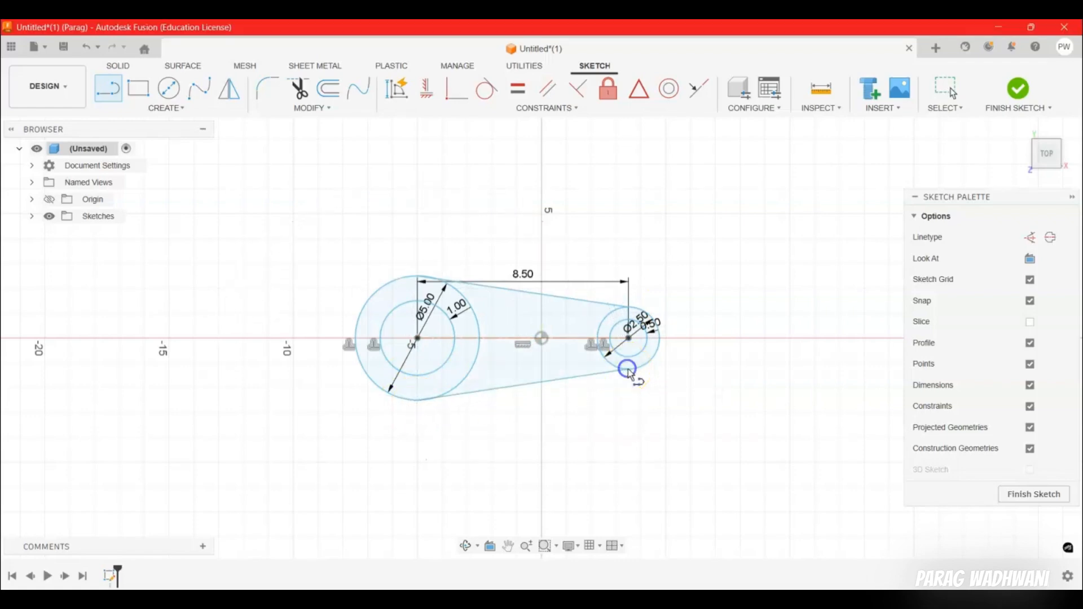
Apply tangent constraints between both connecting lines and the outer circles at each end
click(484, 93)
click(483, 282)
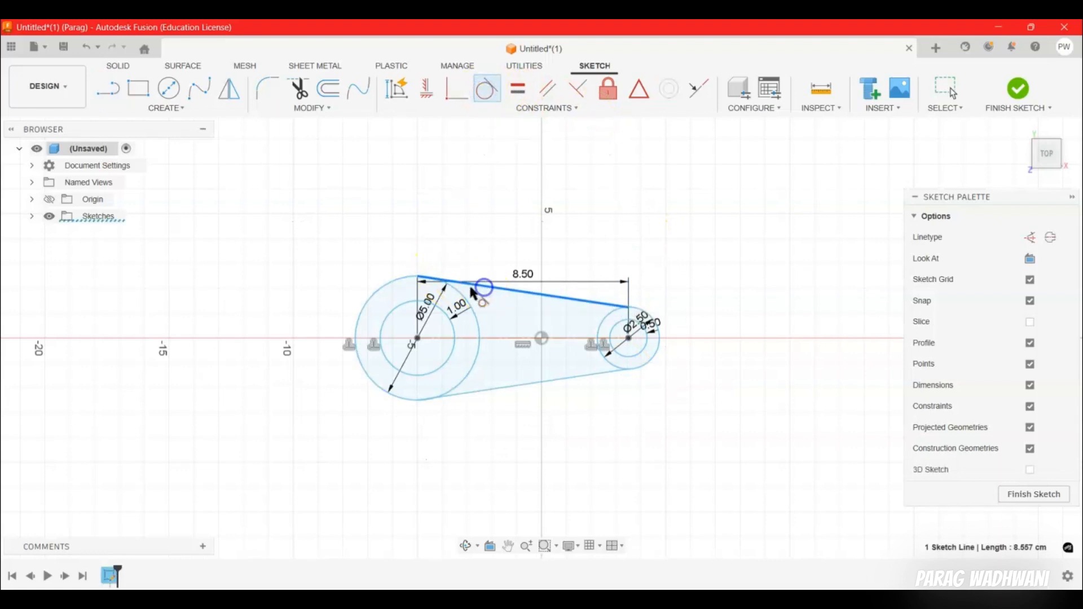
click(385, 288)
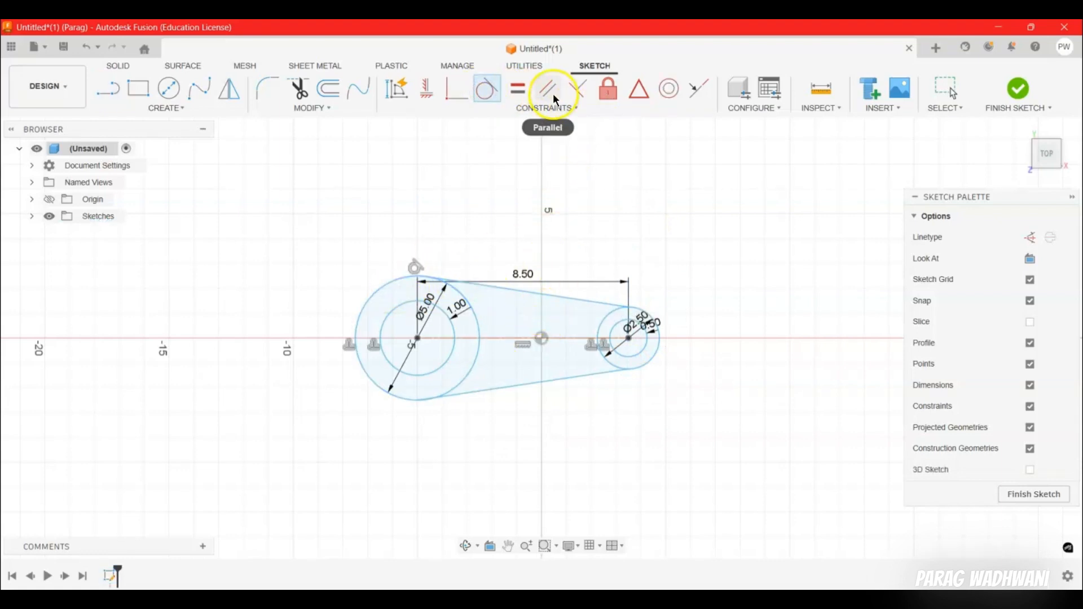
click(489, 386)
click(409, 396)
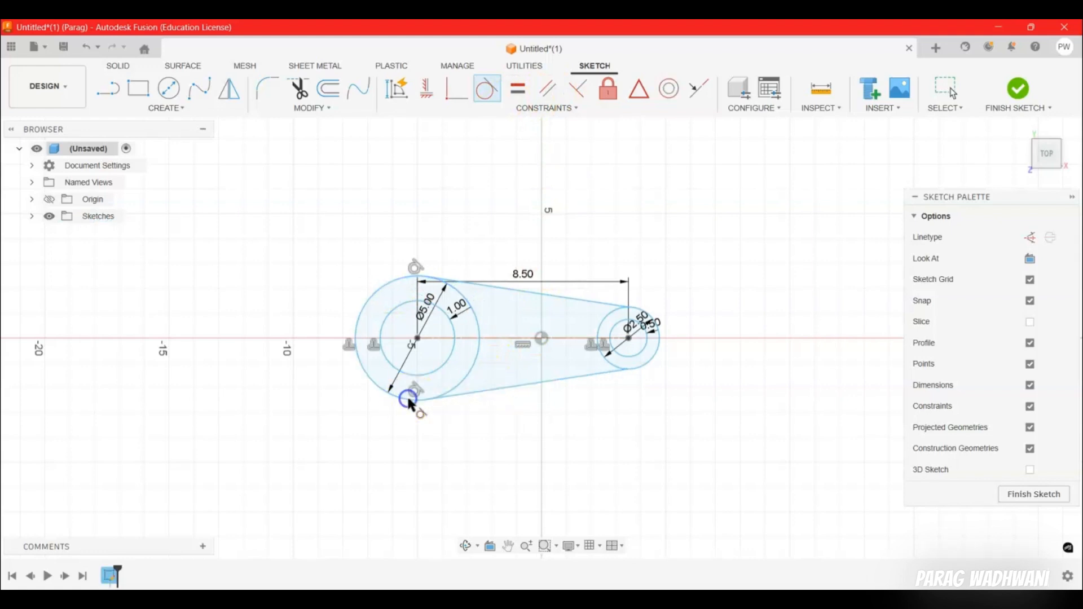
click(633, 369)
click(611, 377)
click(624, 307)
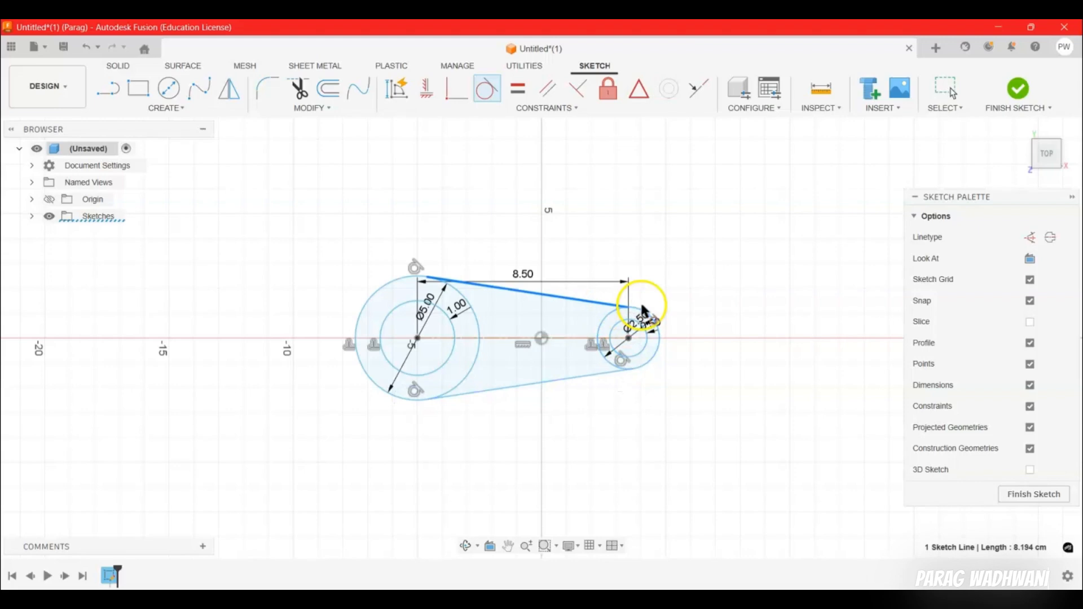
click(642, 316)
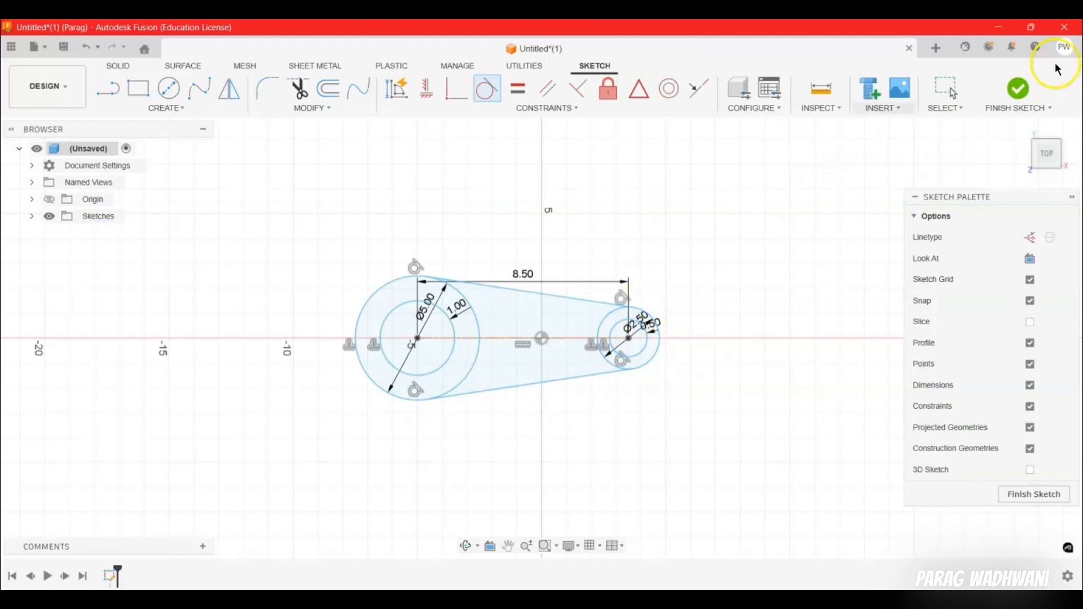
Finish the sketch and extrude the small ring 2 cm as a new body
click(1034, 83)
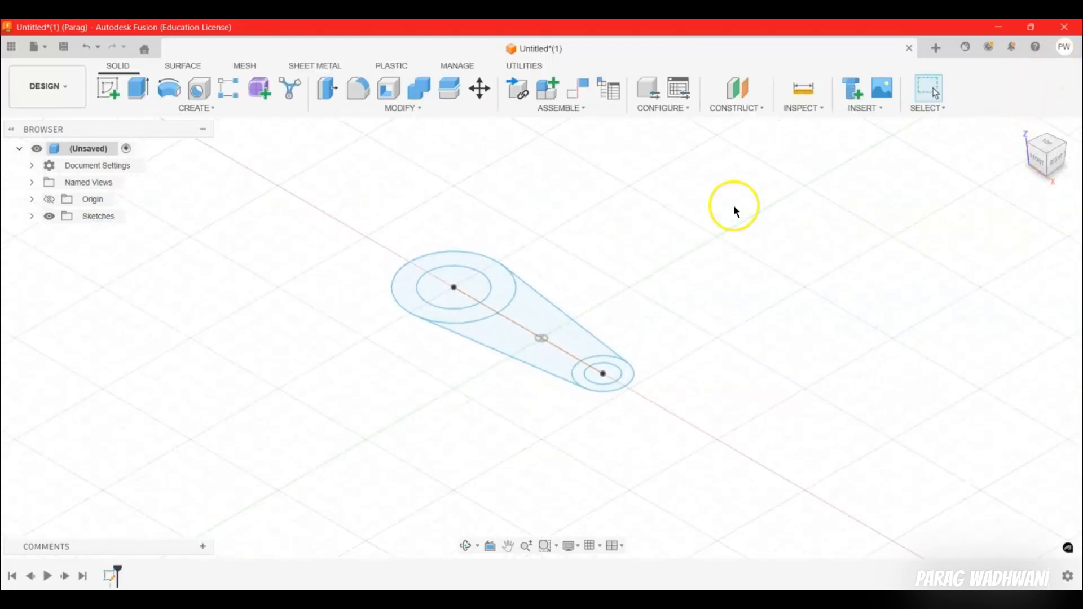
click(32, 216)
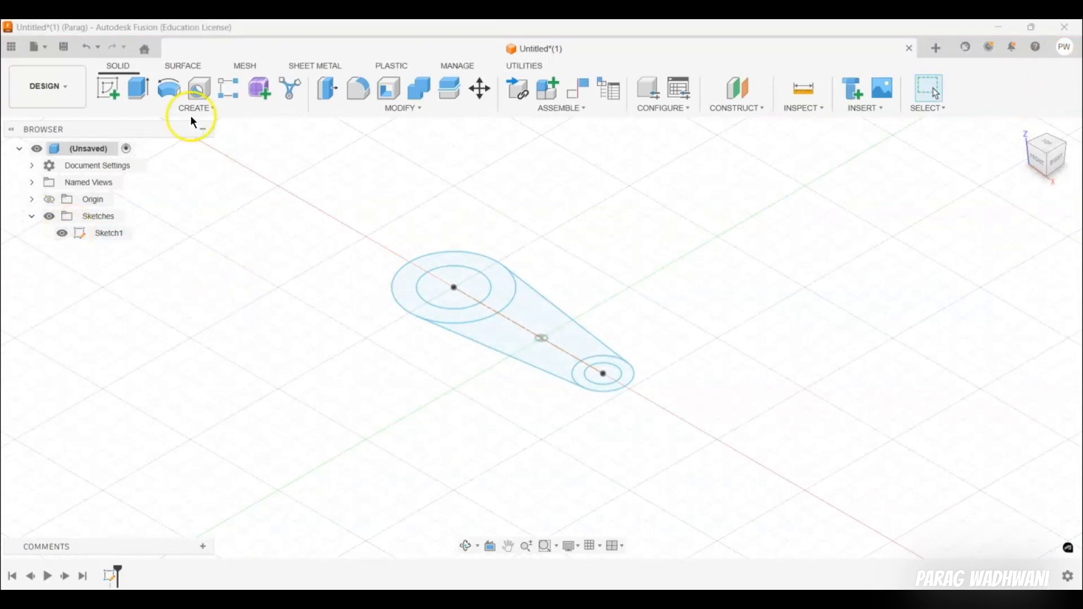
click(137, 87)
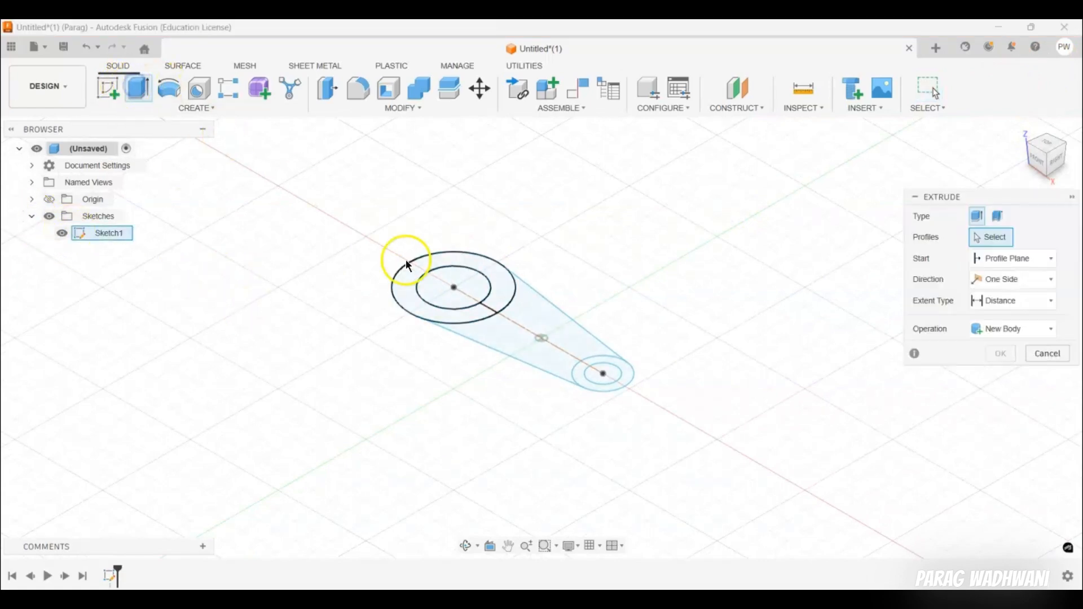
click(619, 383)
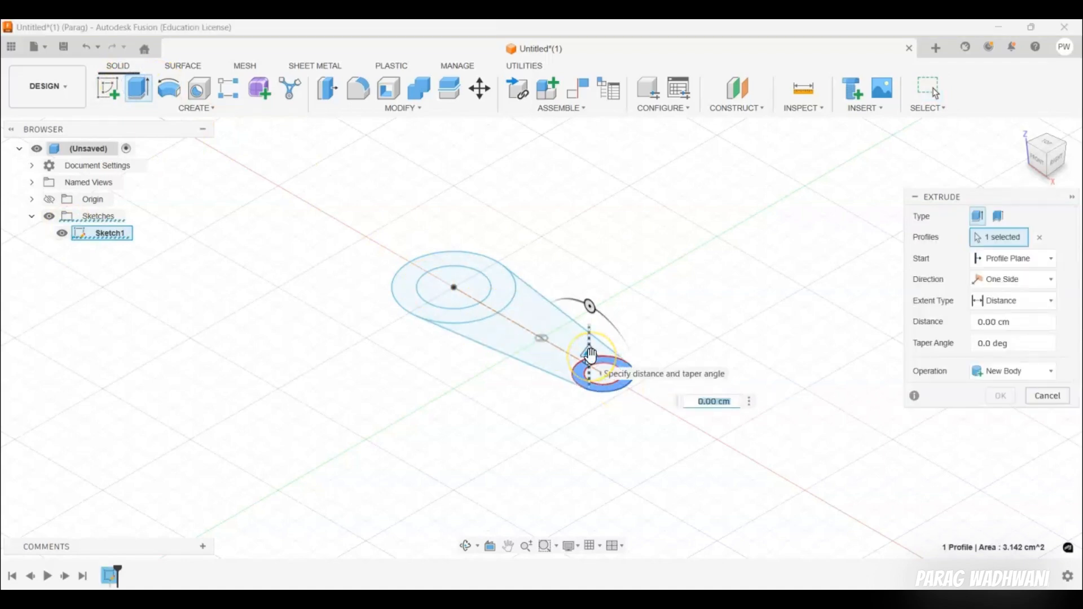
text(3)
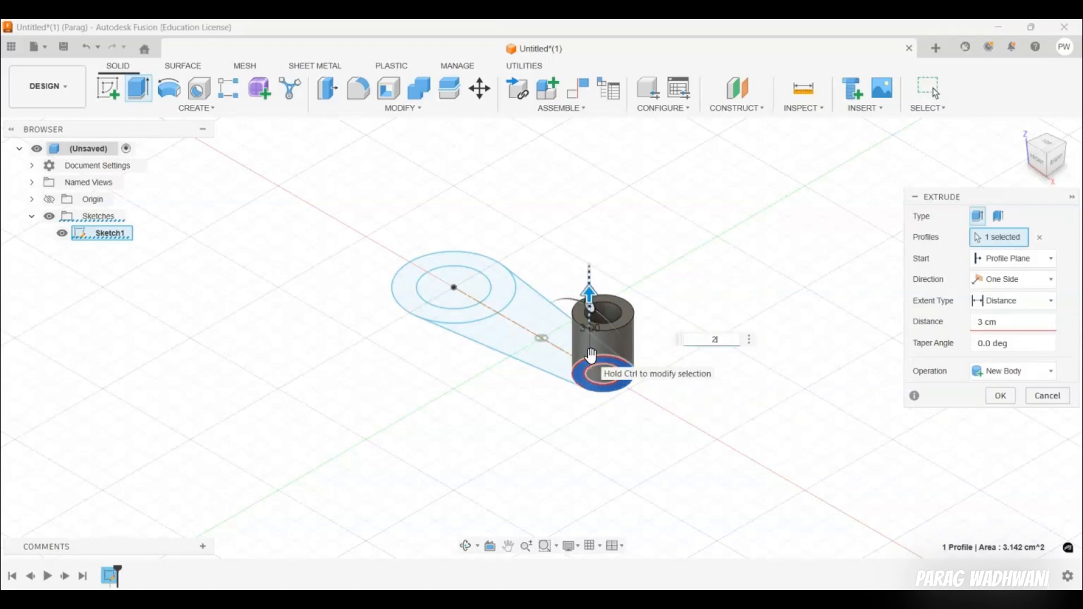
key(Return)
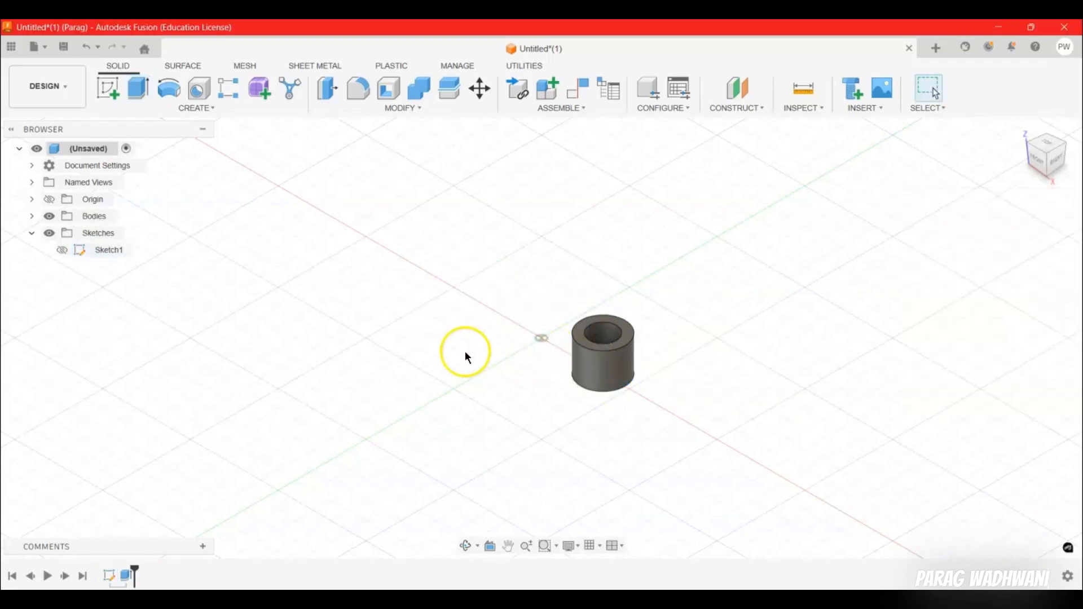
Show the profile sketch again and extrude the large ring 3 cm as a new body
click(63, 249)
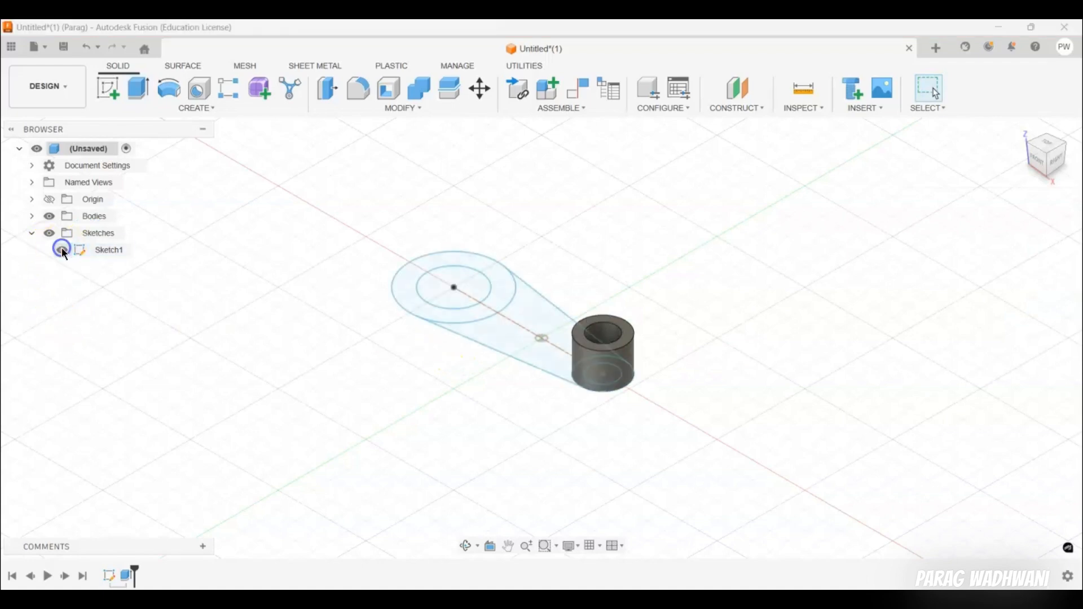
click(411, 306)
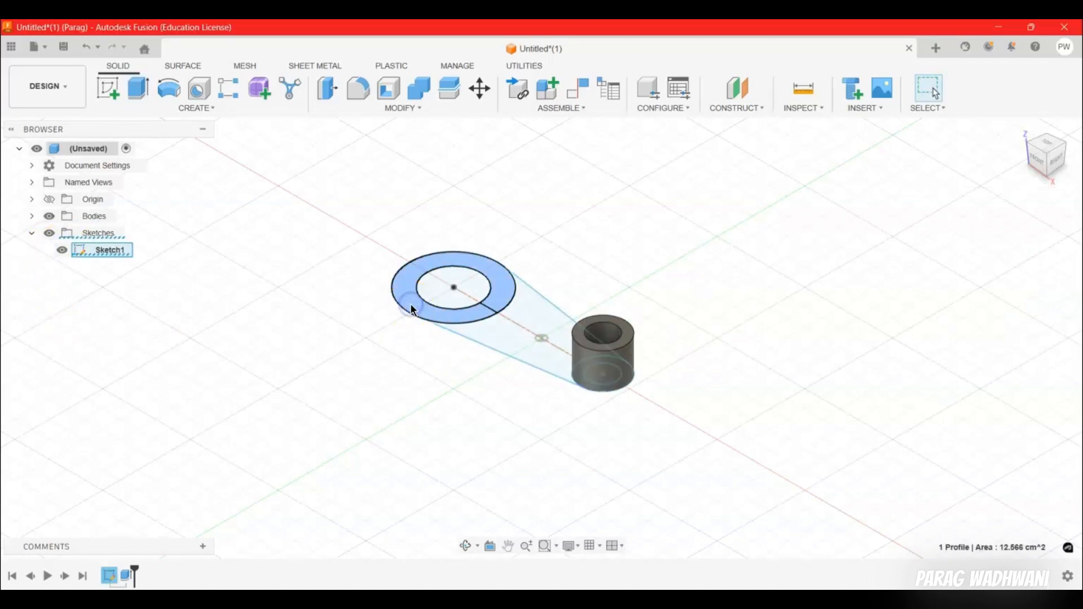
click(135, 90)
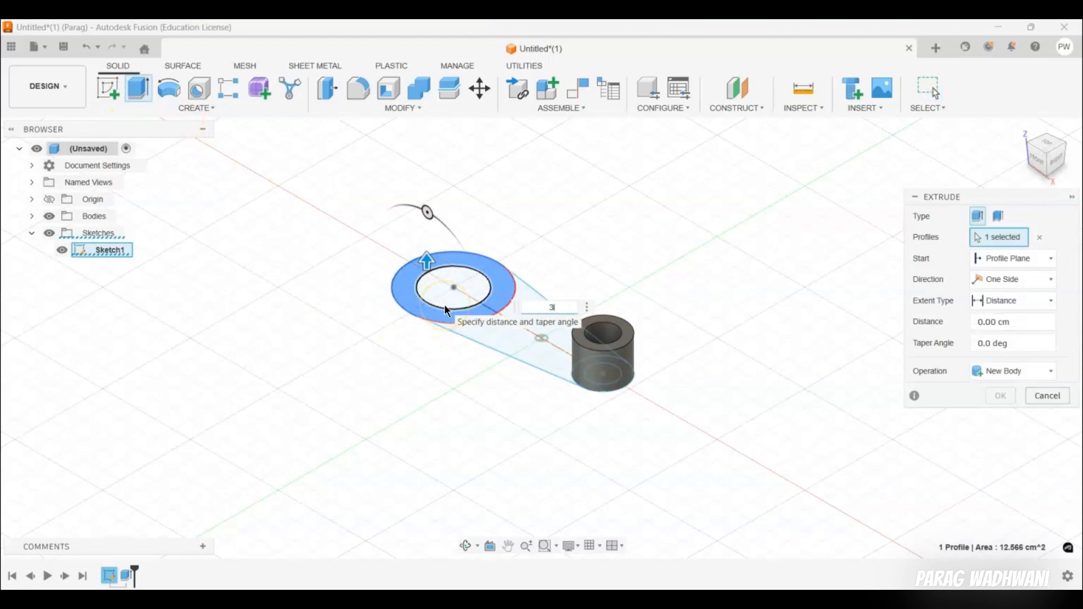
text(2)
key(Return)
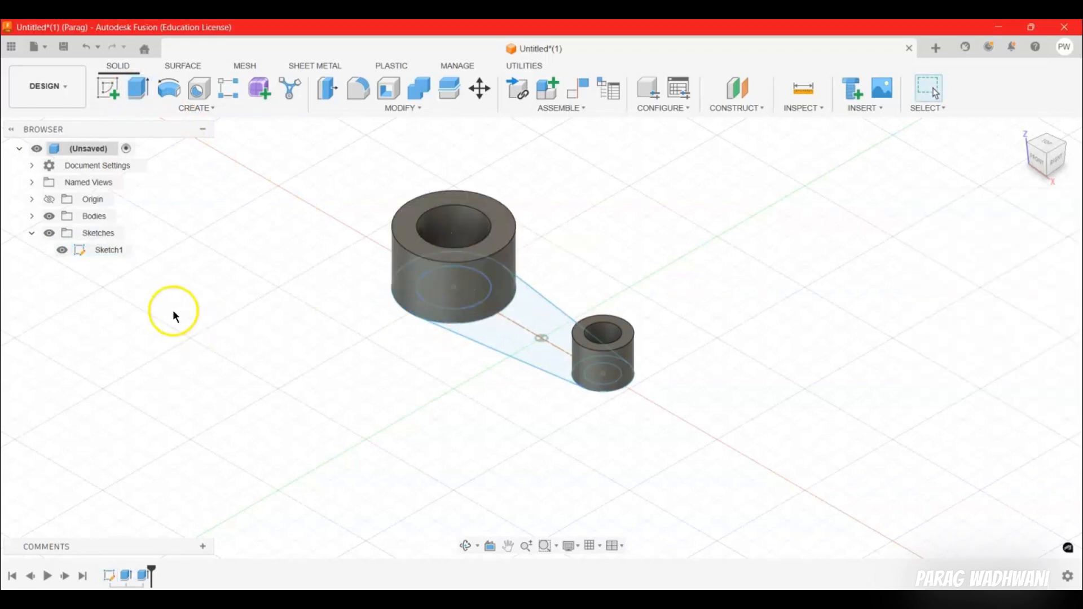
Extrude both web regions between the rings 1.5 cm, joined to the ring bodies, and hide the sketch
click(142, 89)
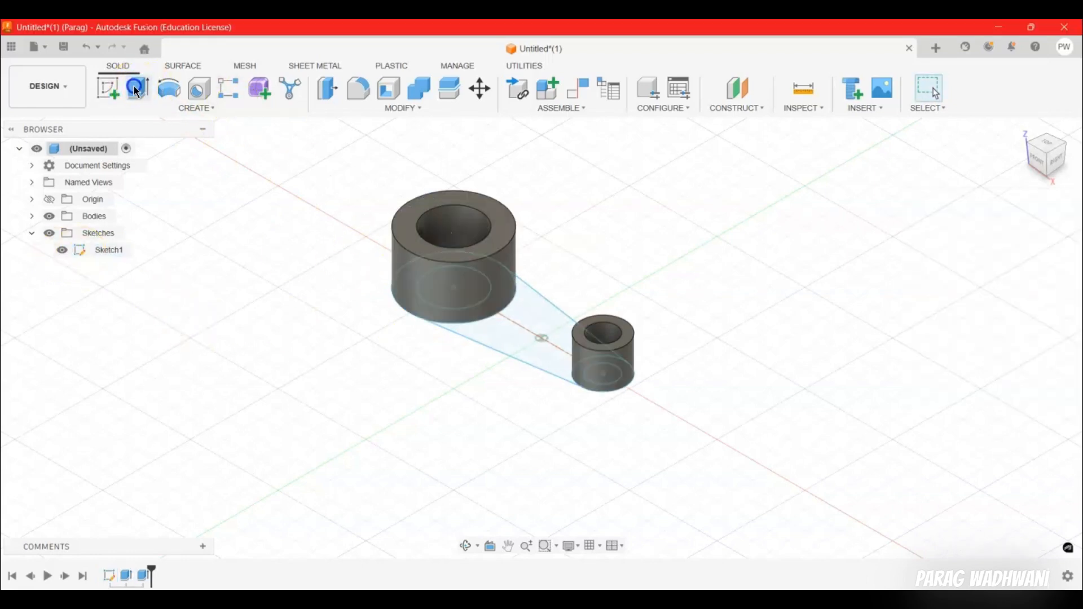
click(526, 350)
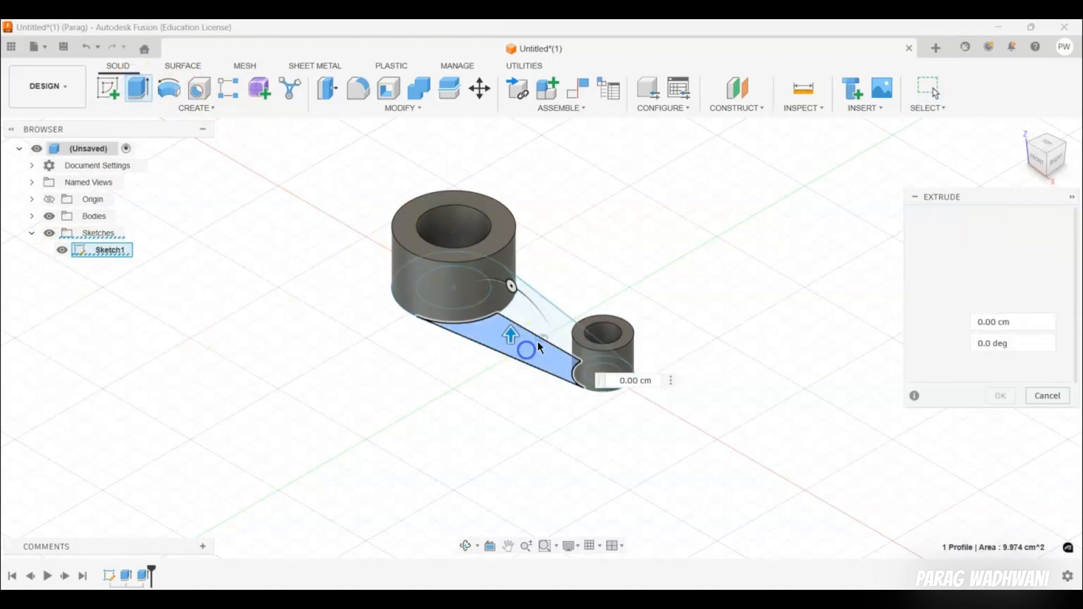
click(558, 321)
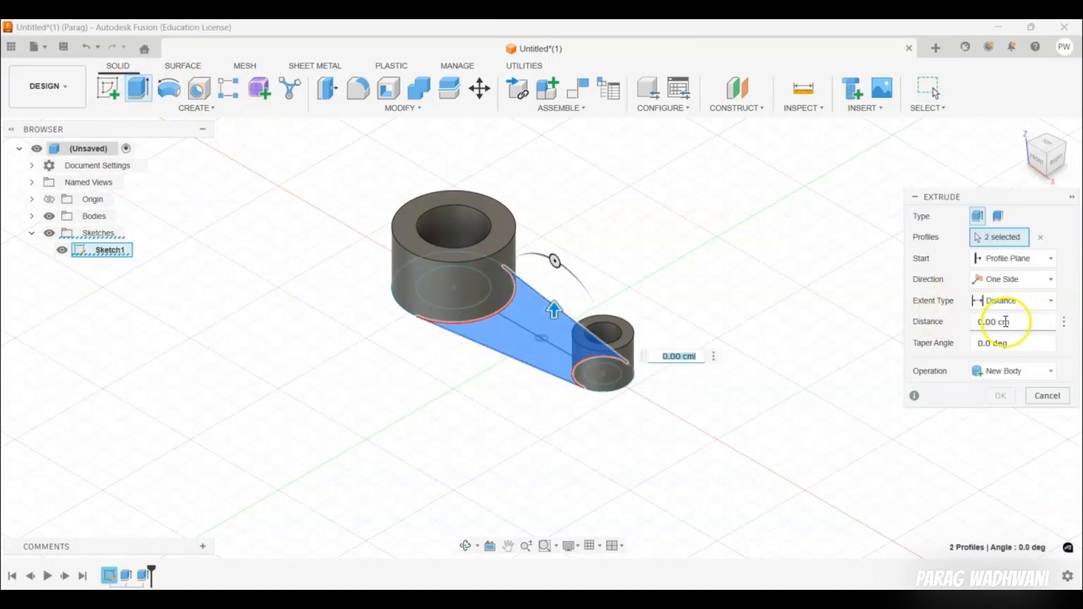
click(972, 323)
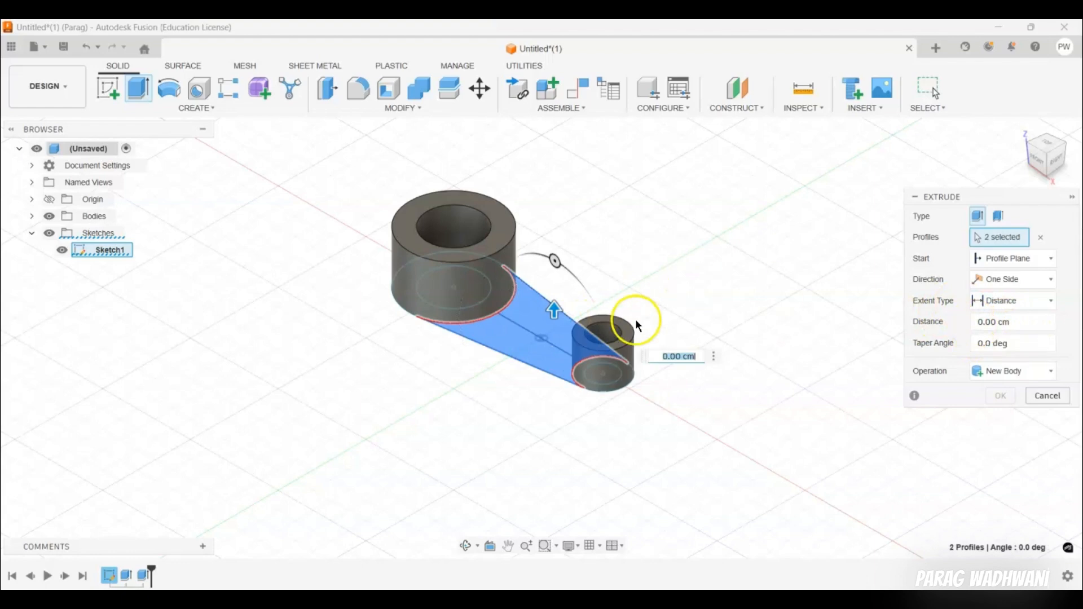
click(672, 358)
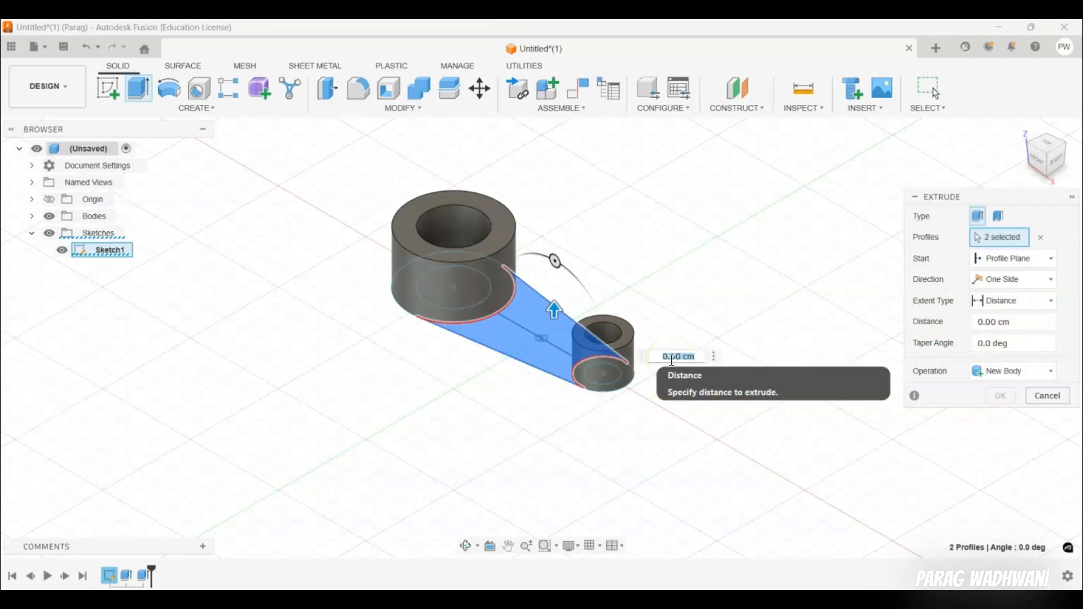
text(2)
key(BackSpace)
key(BackSpace)
key(BackSpace)
text(1.5)
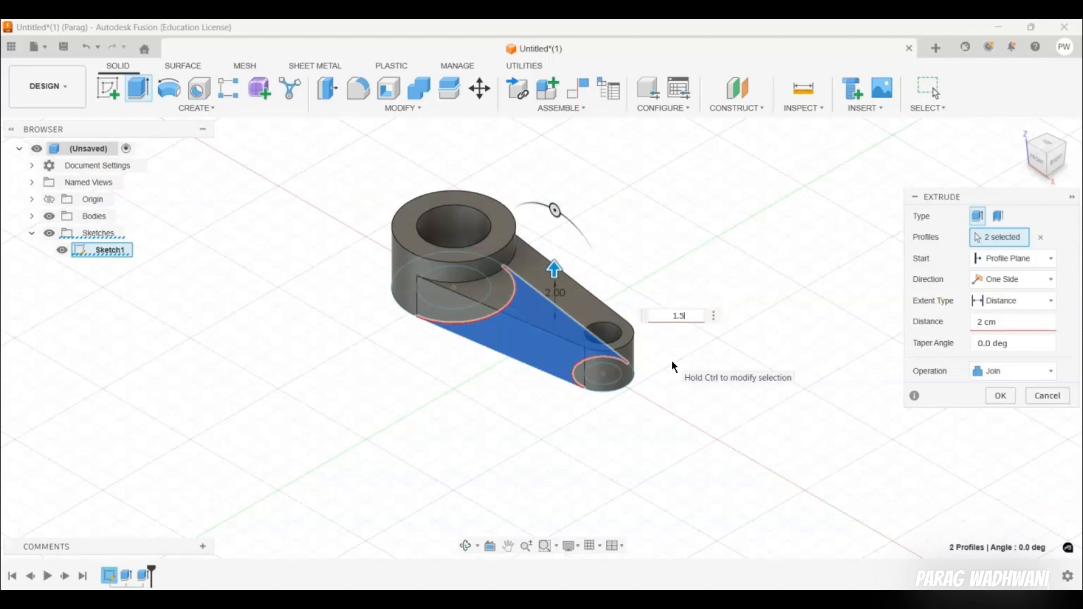
key(Return)
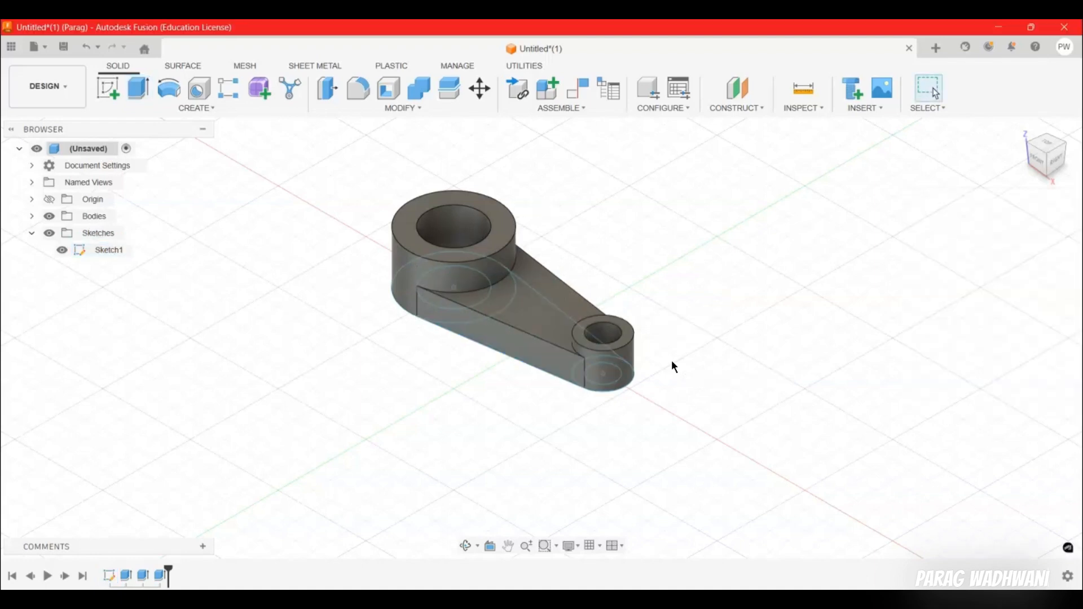
click(62, 250)
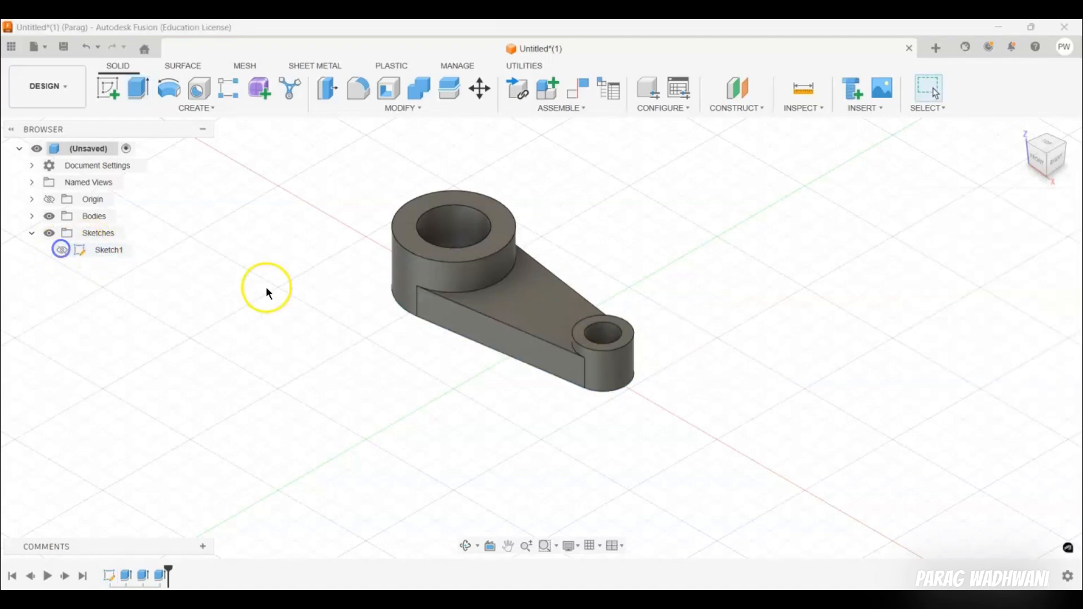
drag(278, 174, 939, 512)
click(359, 387)
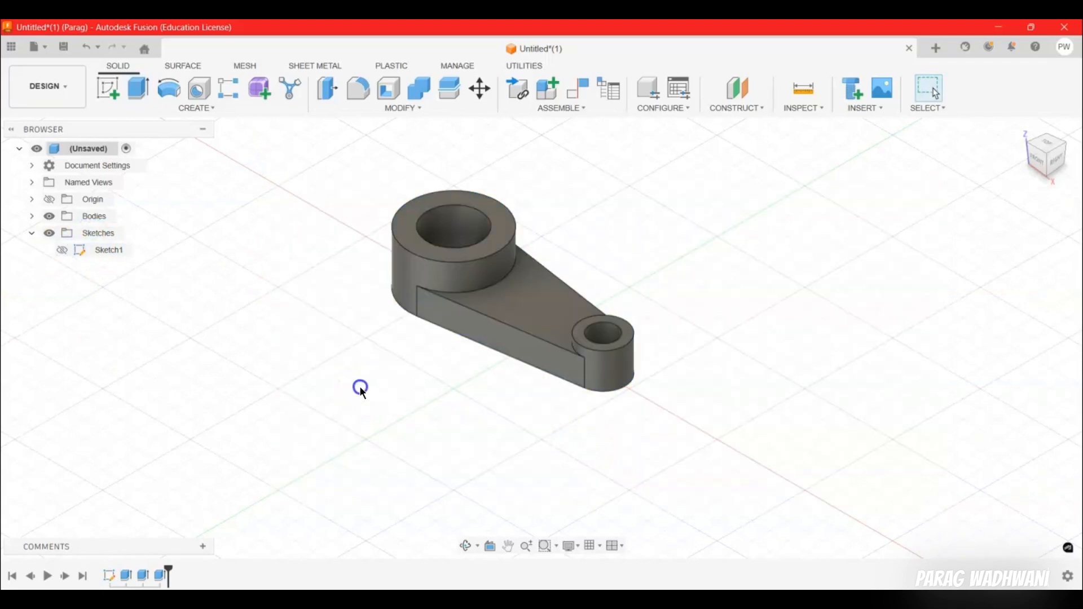
click(1022, 128)
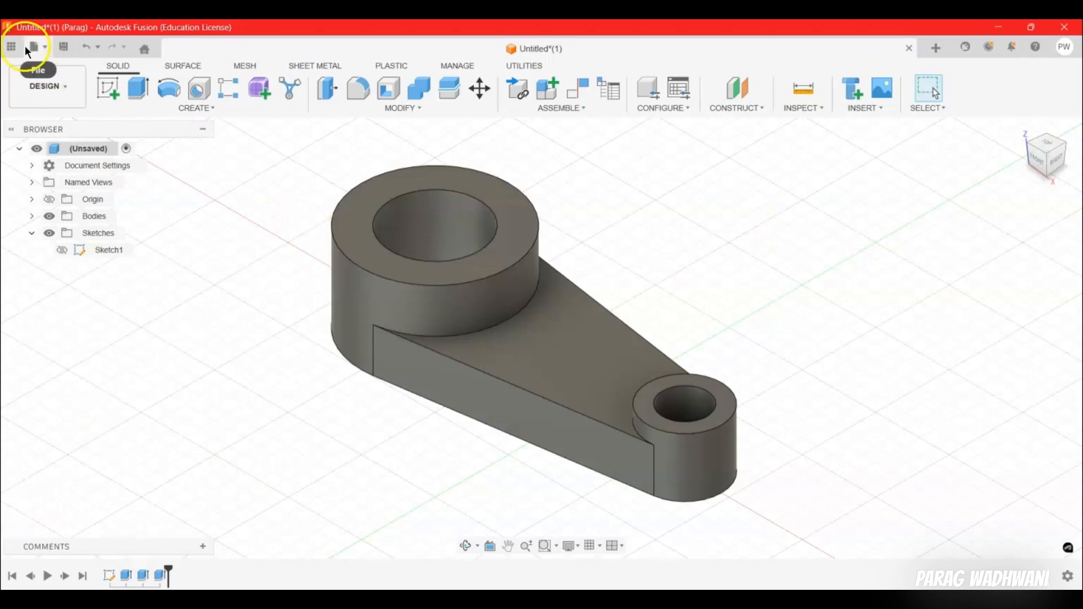
Save the design under the name TEST in the Admin Project location
click(44, 48)
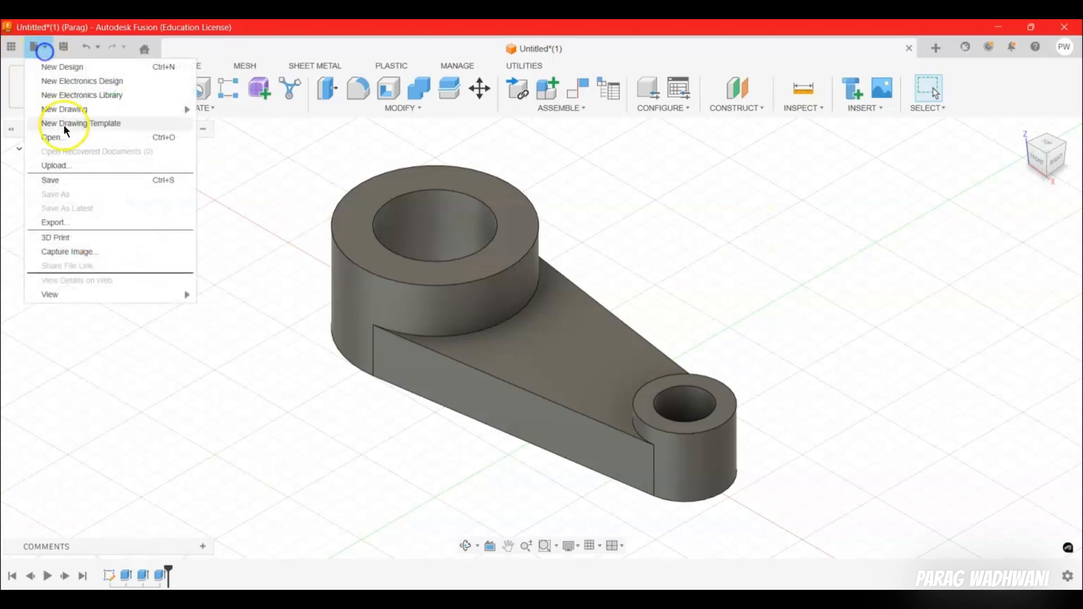
click(66, 182)
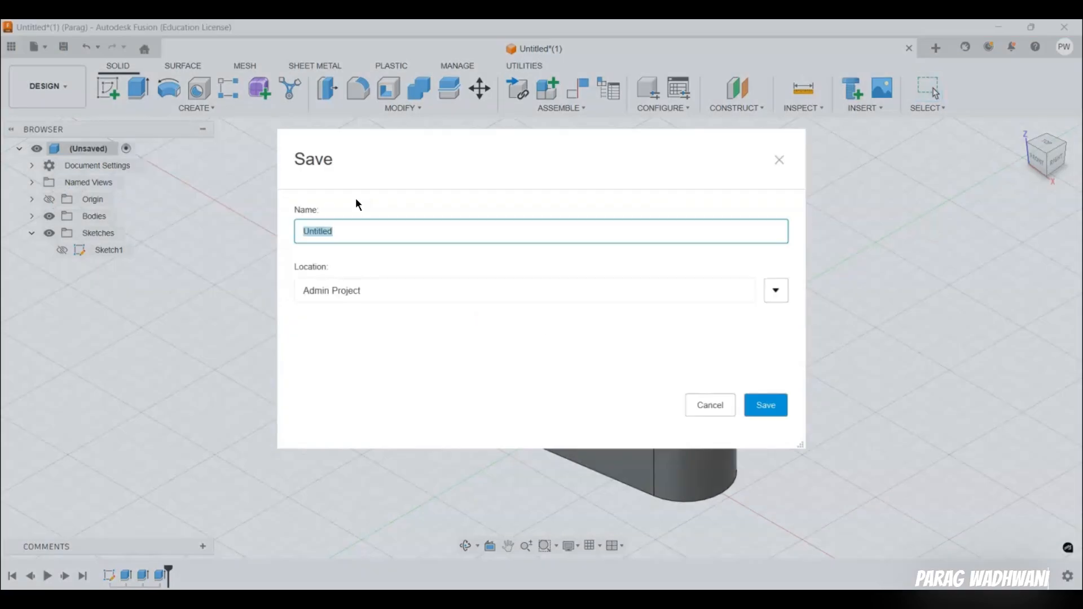
click(374, 220)
text(TEST)
key(Return)
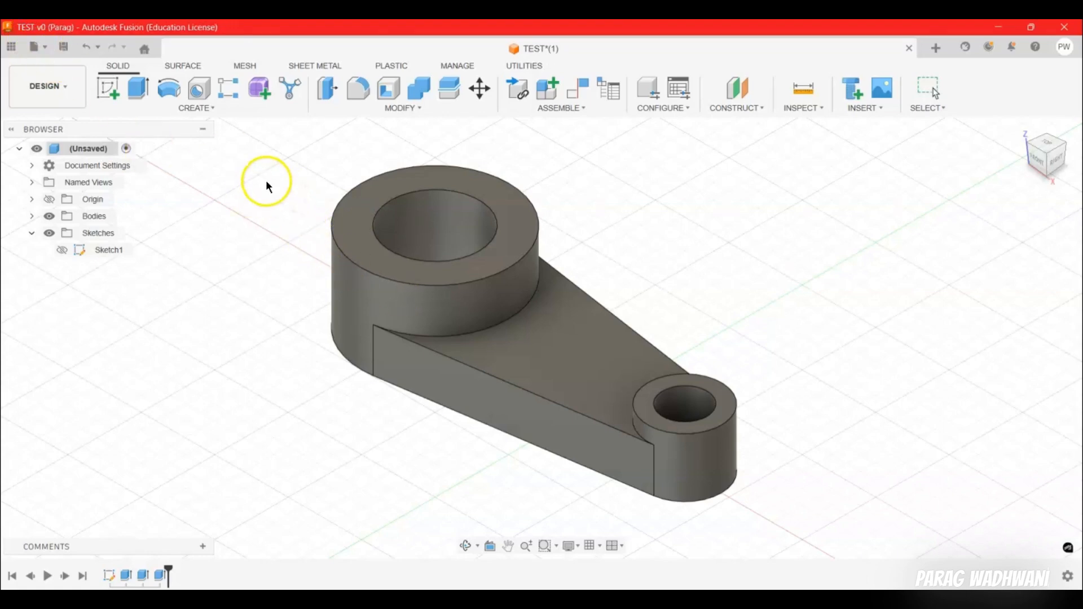
drag(263, 168, 835, 511)
drag(259, 181, 803, 542)
click(394, 282)
click(373, 313)
click(235, 245)
click(395, 366)
click(335, 329)
click(513, 339)
click(400, 306)
click(275, 312)
Create an automatic drawing from the design, using the full assembly on an A3 ISO sheet in mm
click(29, 50)
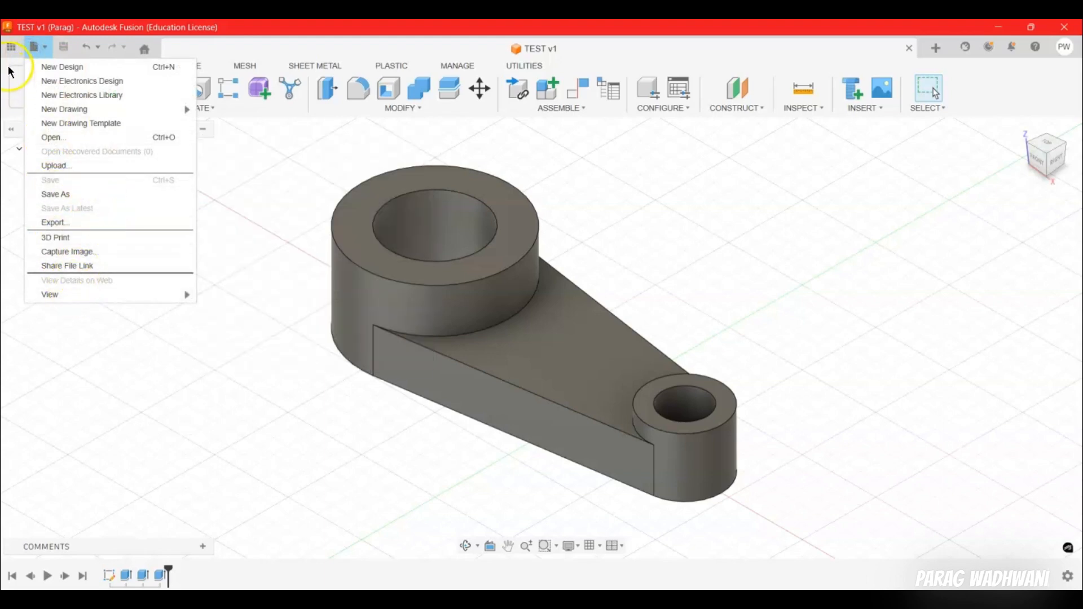
mouse_move(91, 109)
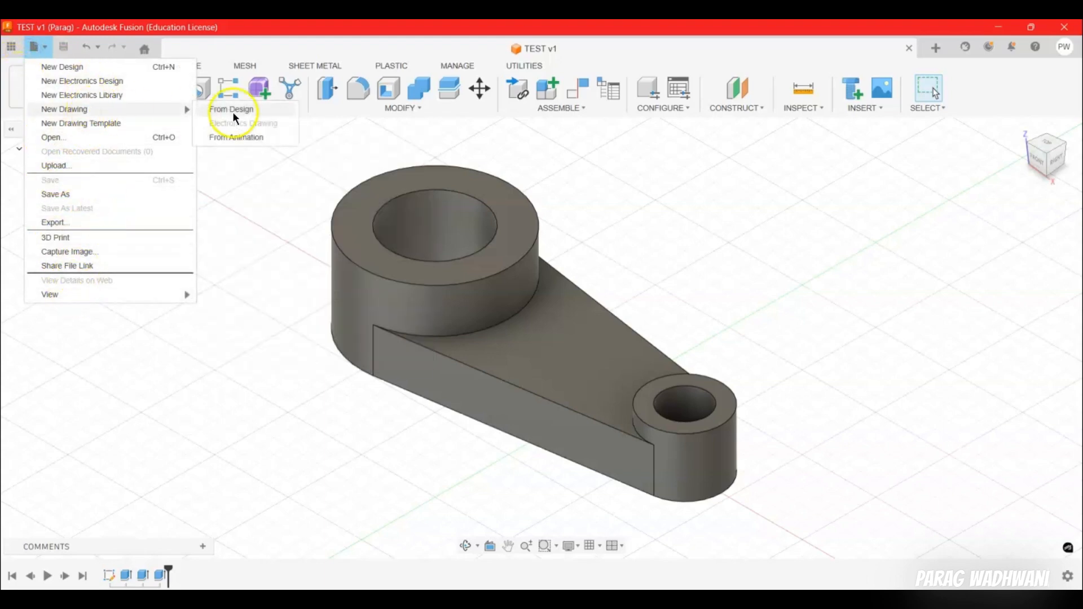
click(234, 114)
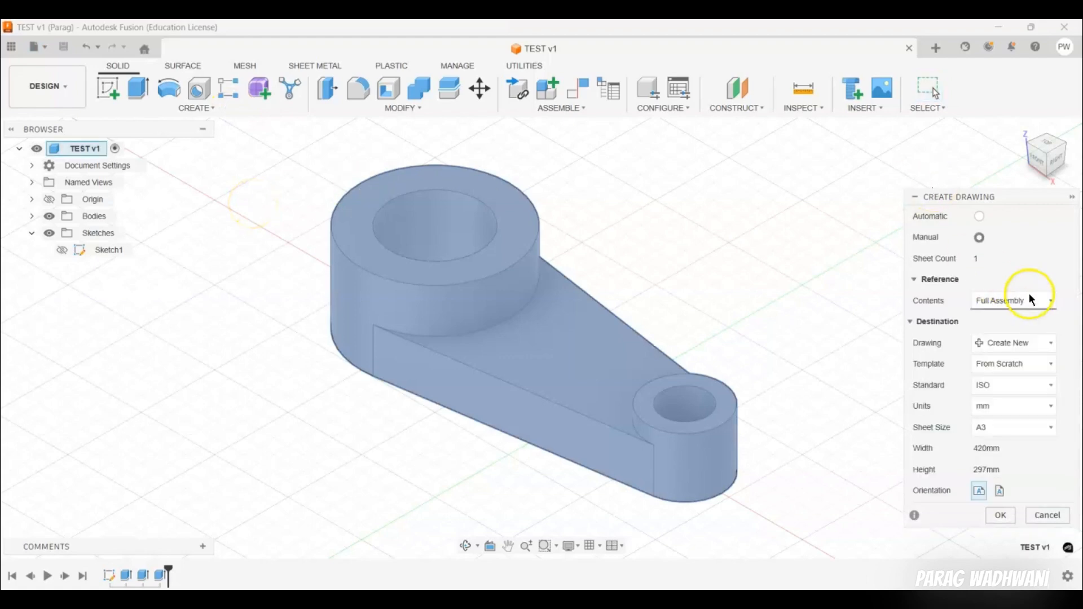
click(986, 217)
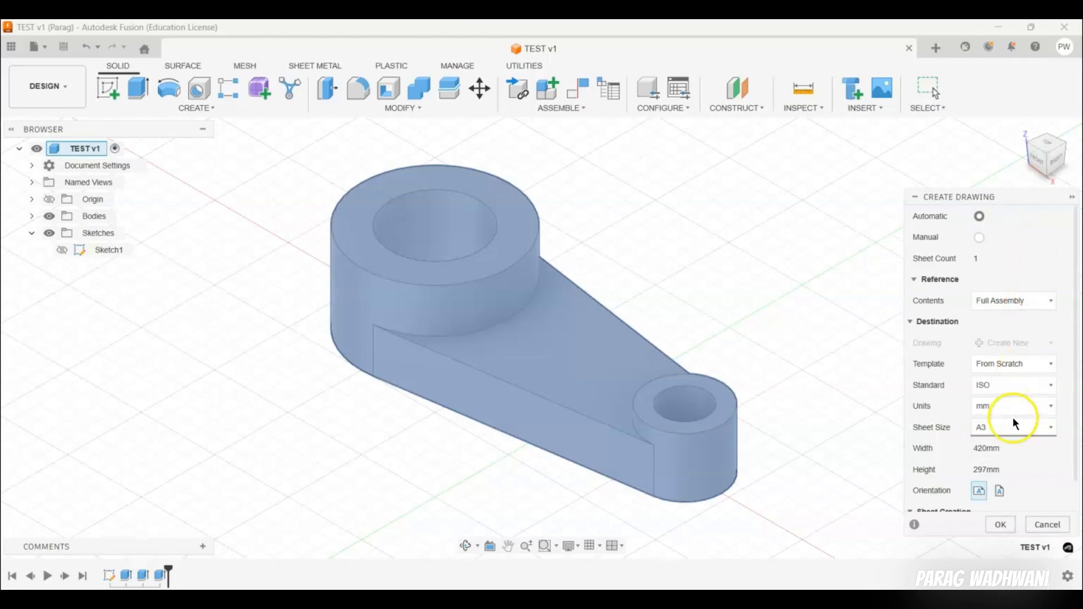
click(1001, 525)
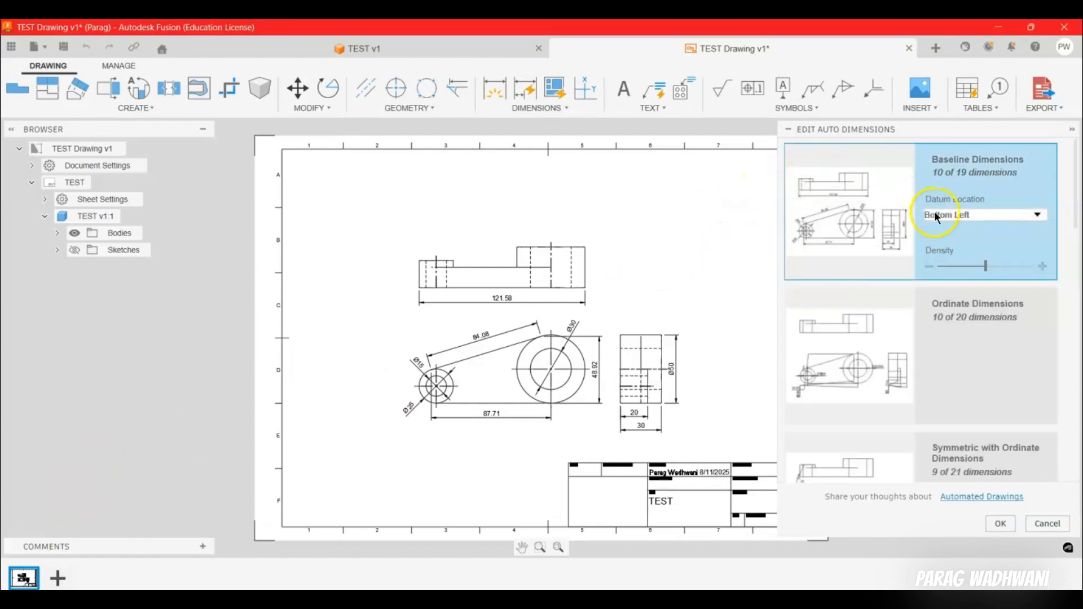
Set the datum location of the automatic baseline dimensions to Top Right and collapse the auto dimension settings
click(937, 215)
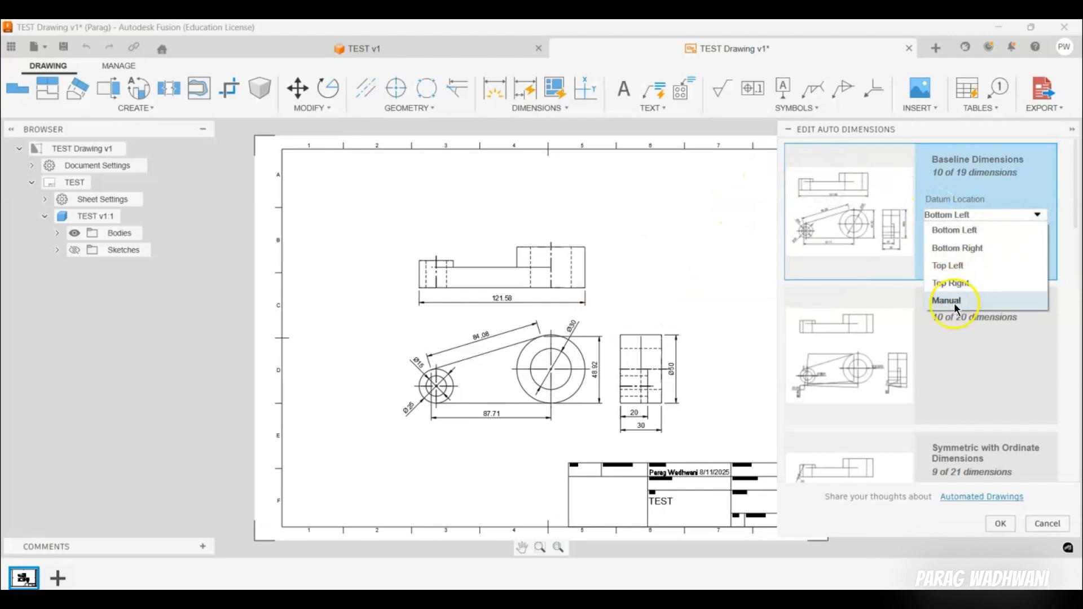
click(951, 282)
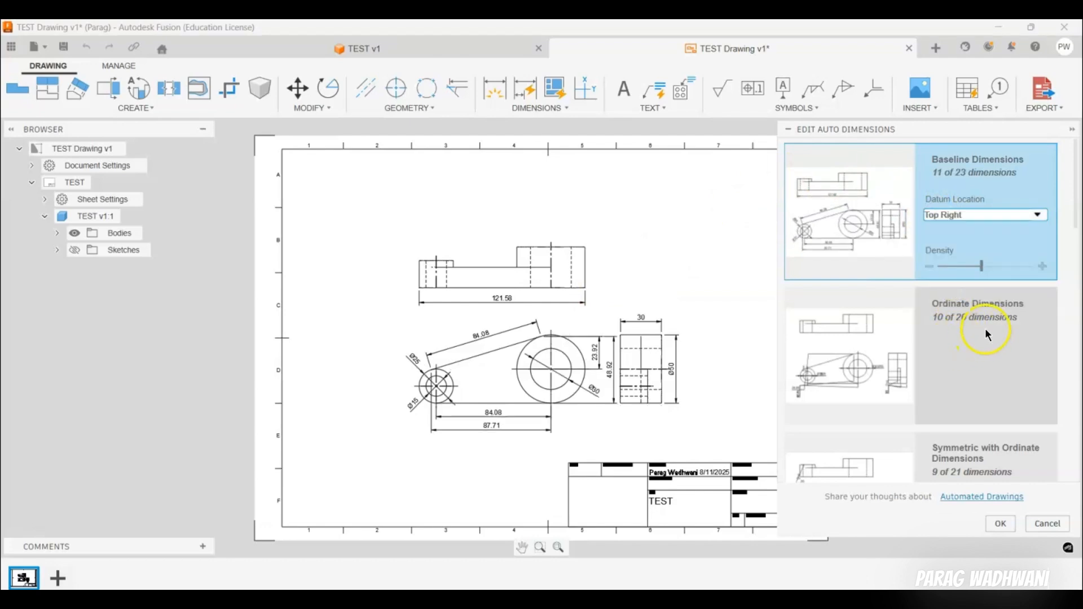
click(789, 131)
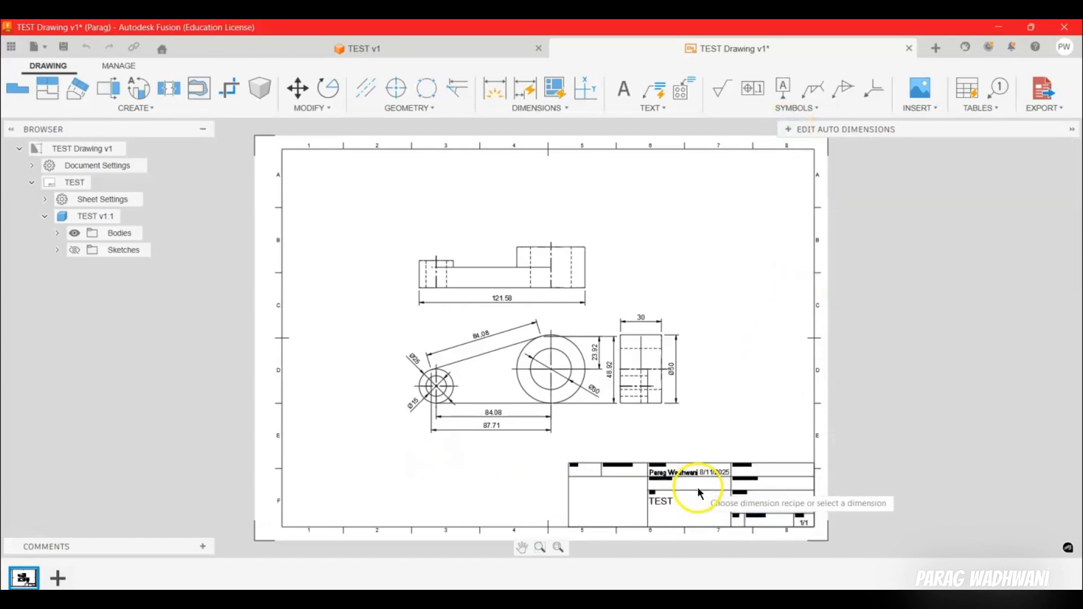